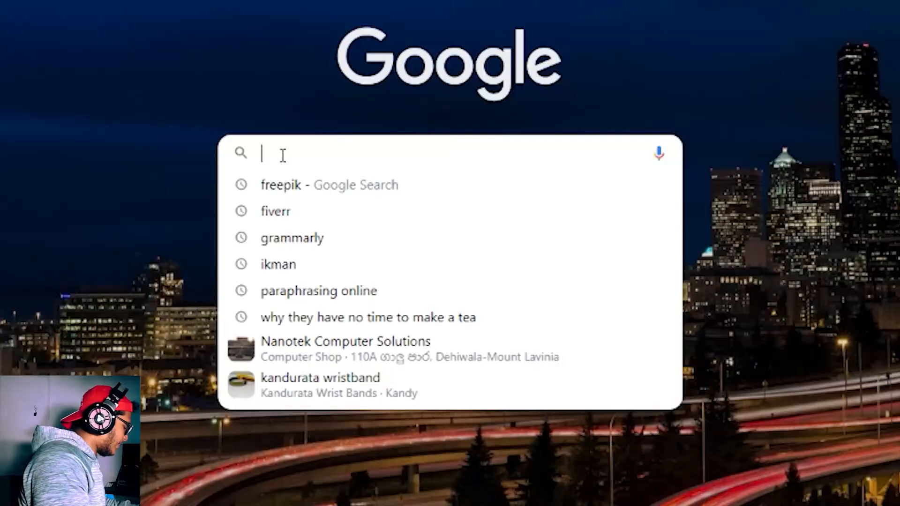
Step: Search Google for "freepik" and open the Freepik website from the results
type("freepik")
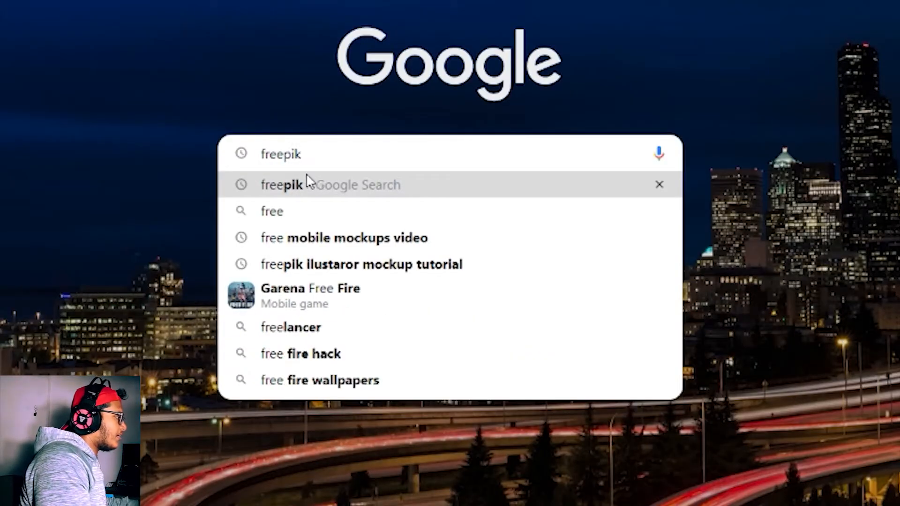
left_click(304, 181)
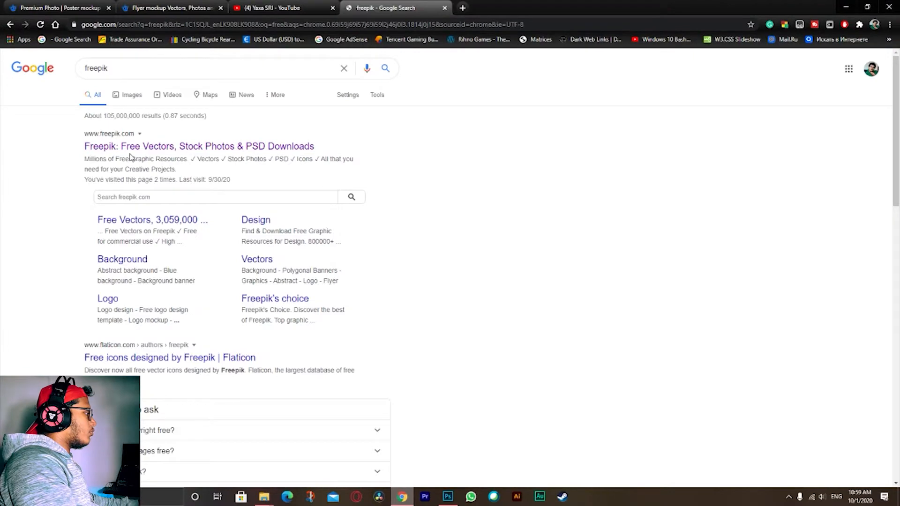
left_click(202, 147)
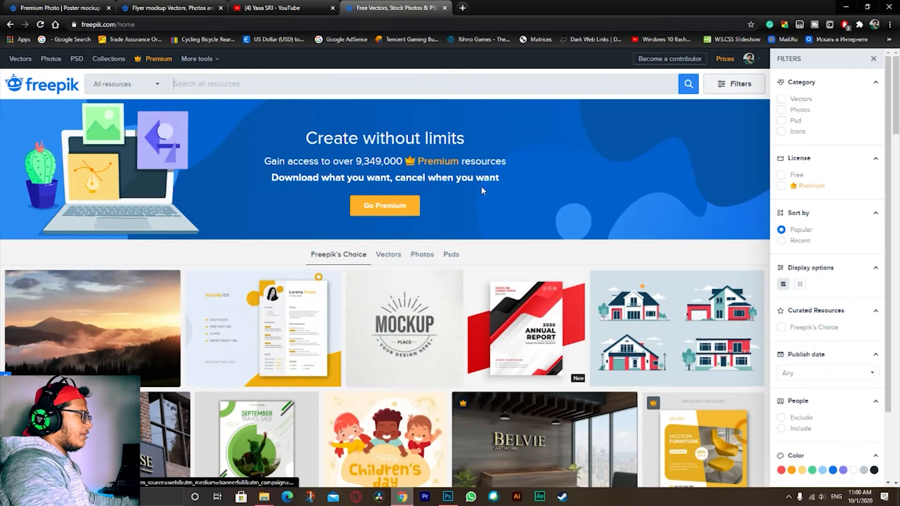
Step: Search all Freepik resources for "mobile"
scroll(328, 237, "down", 6)
scroll(329, 233, "up", 2)
scroll(330, 233, "down", 15)
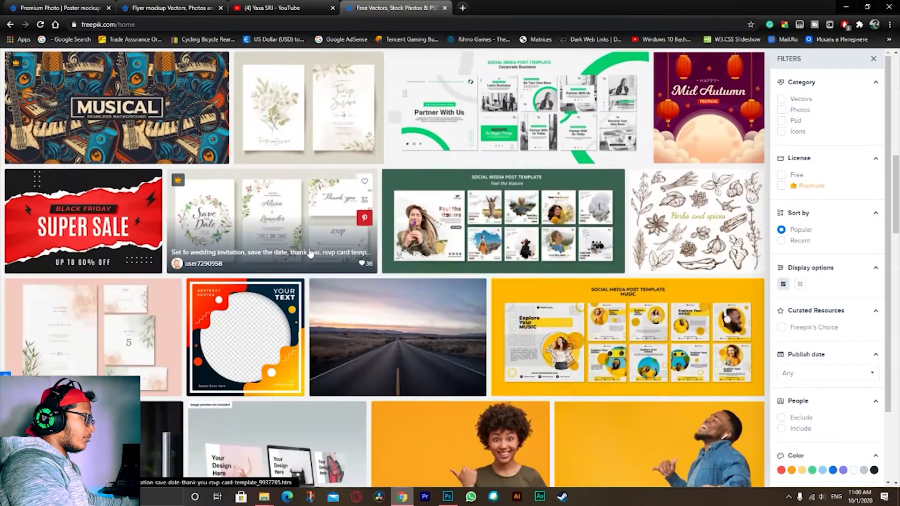
scroll(301, 256, "up", 14)
scroll(300, 255, "up", 4)
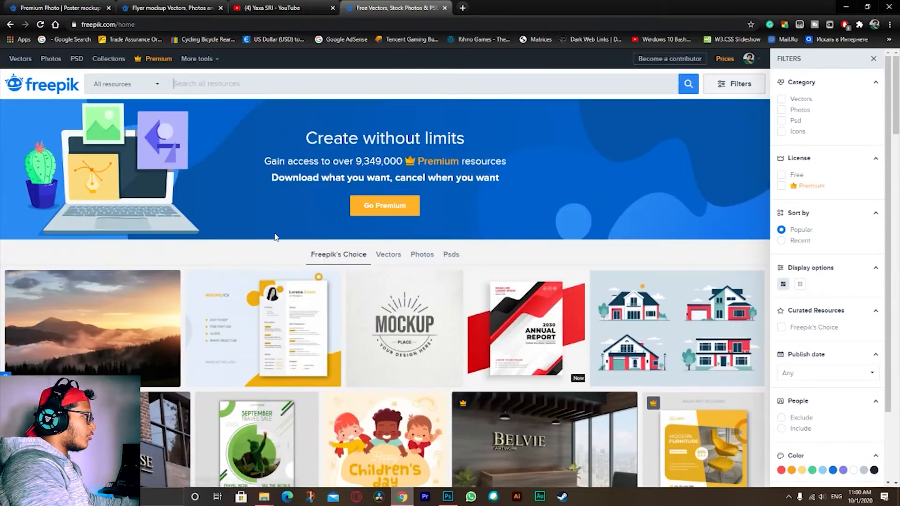
left_click(231, 88)
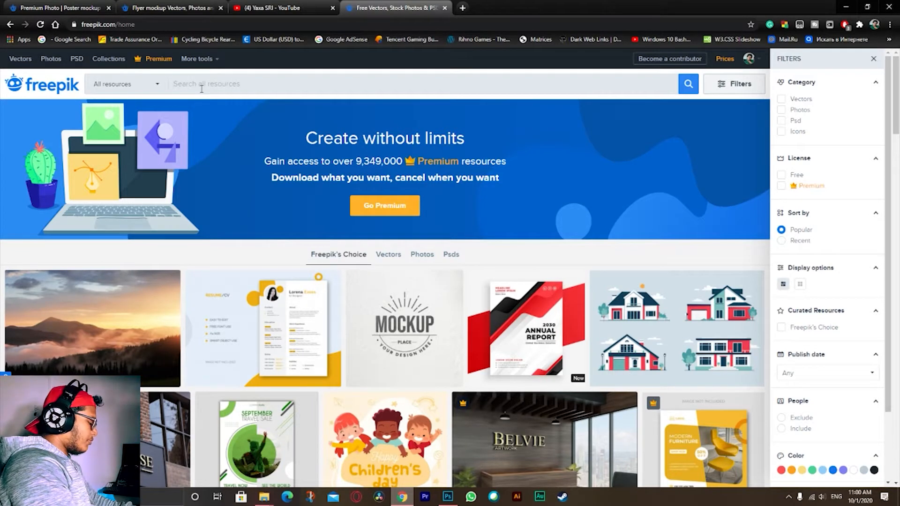
type("mobil")
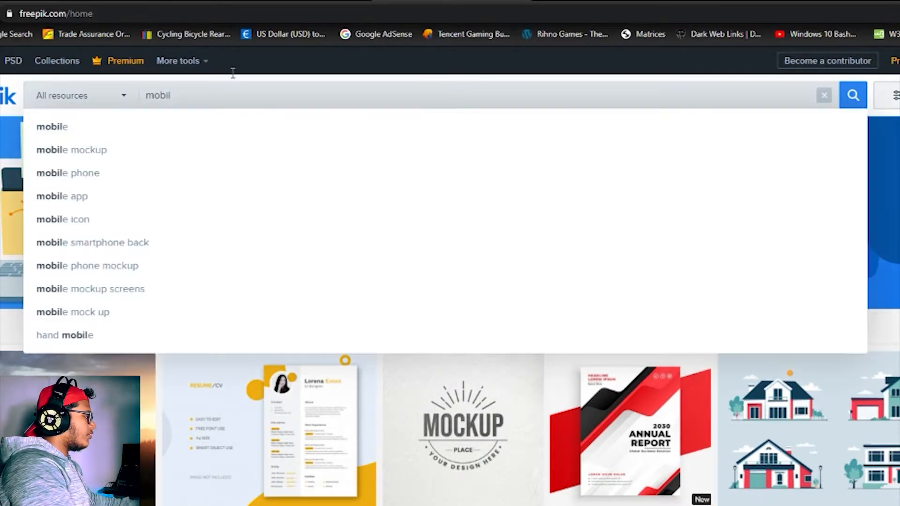
left_click(247, 57)
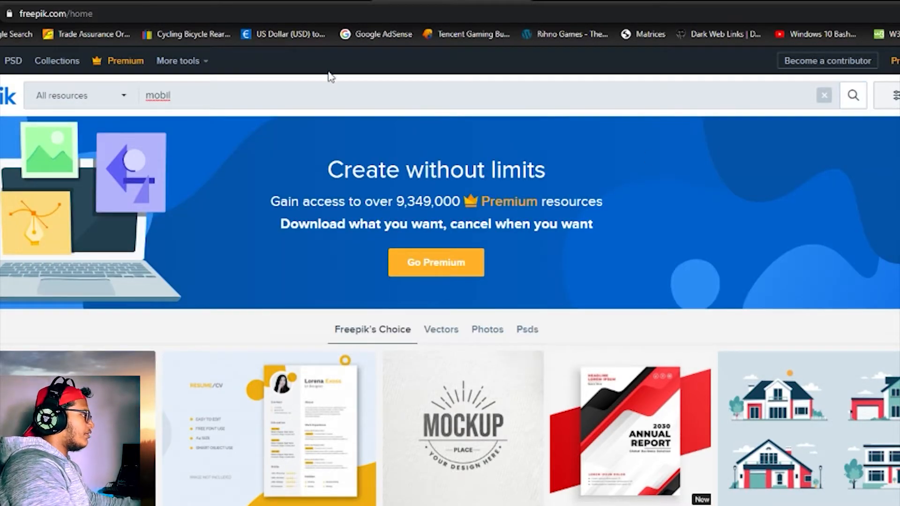
left_click(212, 102)
key("Return")
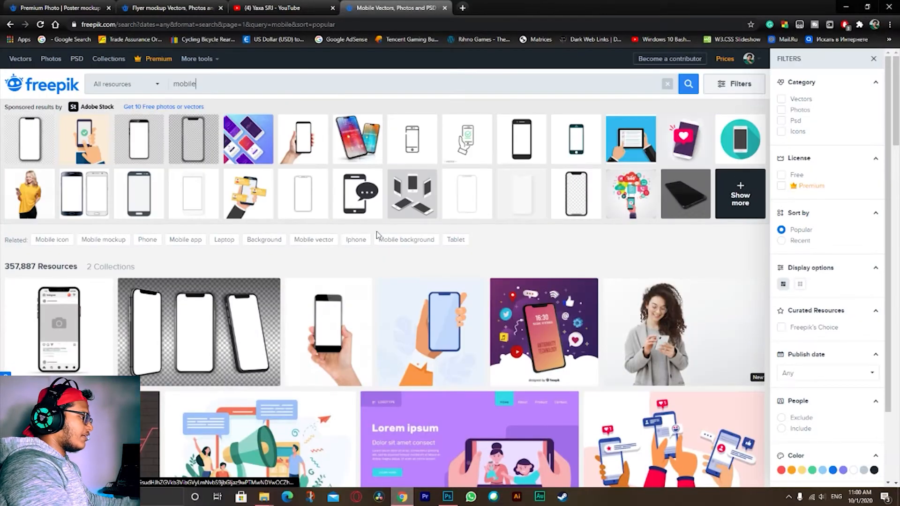
Step: Filter the mobile search results to the Free license and the Psd category
scroll(367, 319, "down", 1)
scroll(394, 281, "up", 1)
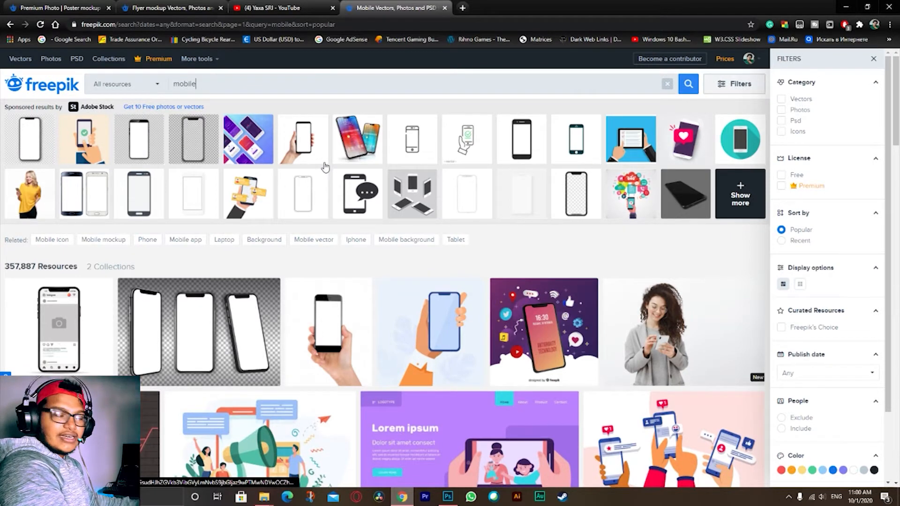
scroll(304, 347, "down", 3)
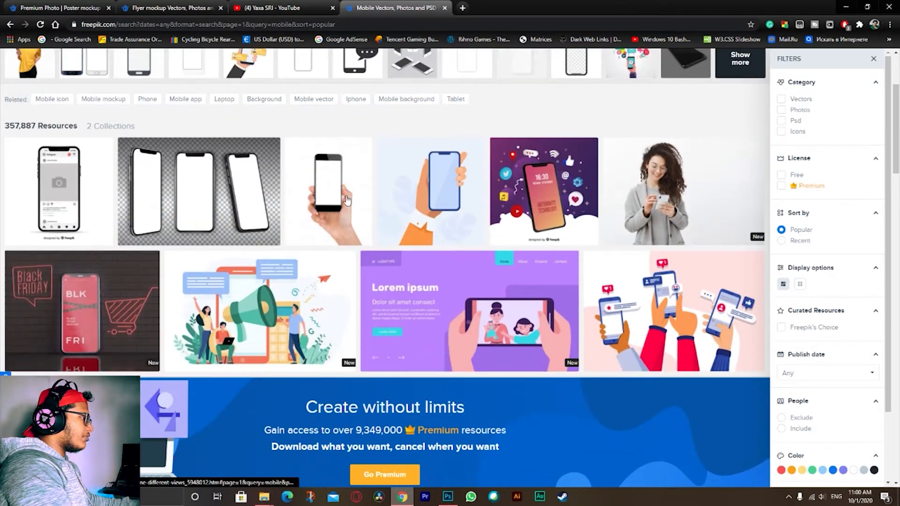
scroll(727, 197, "up", 3)
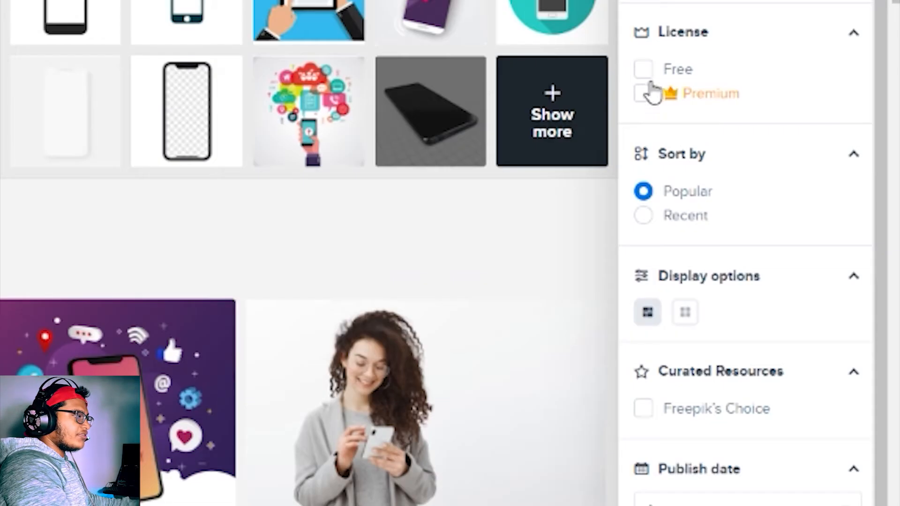
left_click(649, 74)
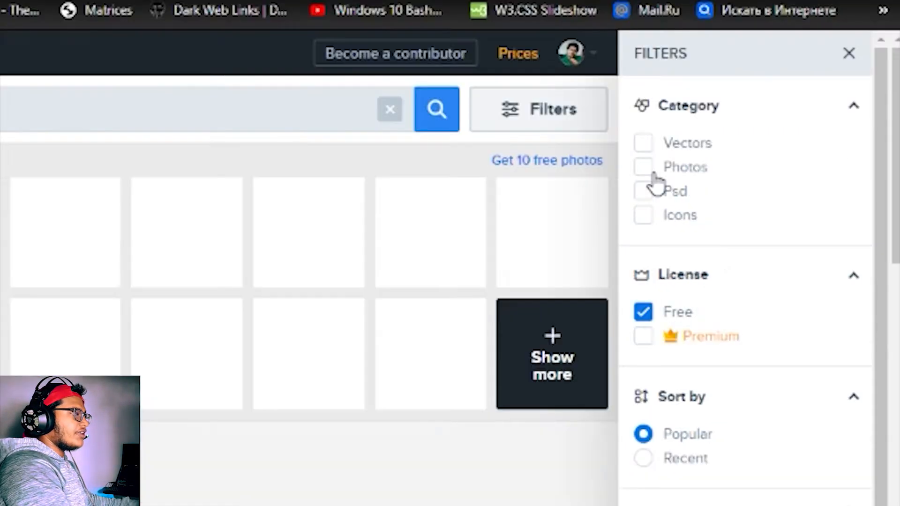
left_click(646, 194)
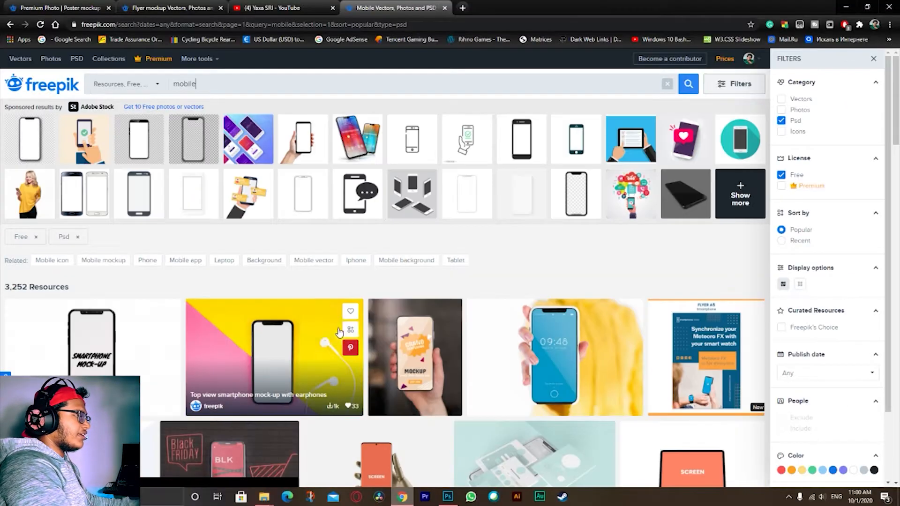
Step: Browse the filtered phone mockups and open the "Dark mobile device mockup" resource page
scroll(306, 385, "down", 3)
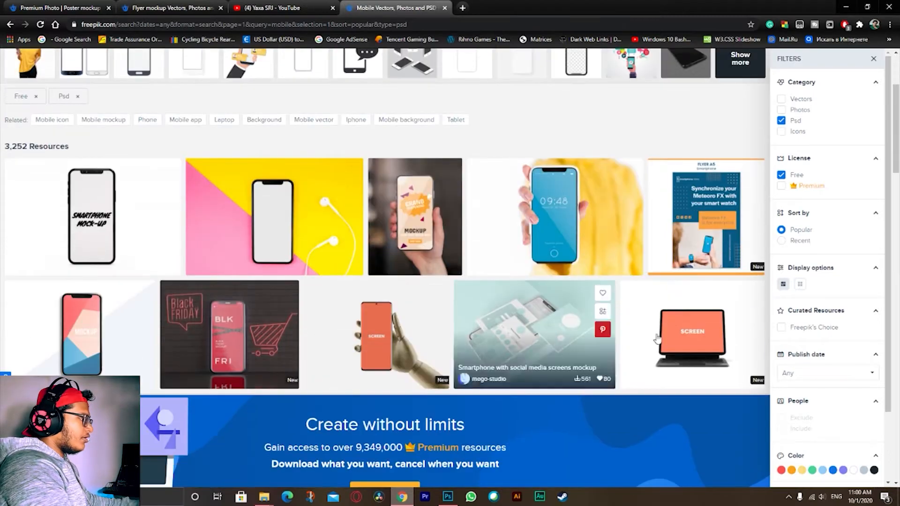
scroll(382, 290, "down", 10)
scroll(382, 291, "down", 15)
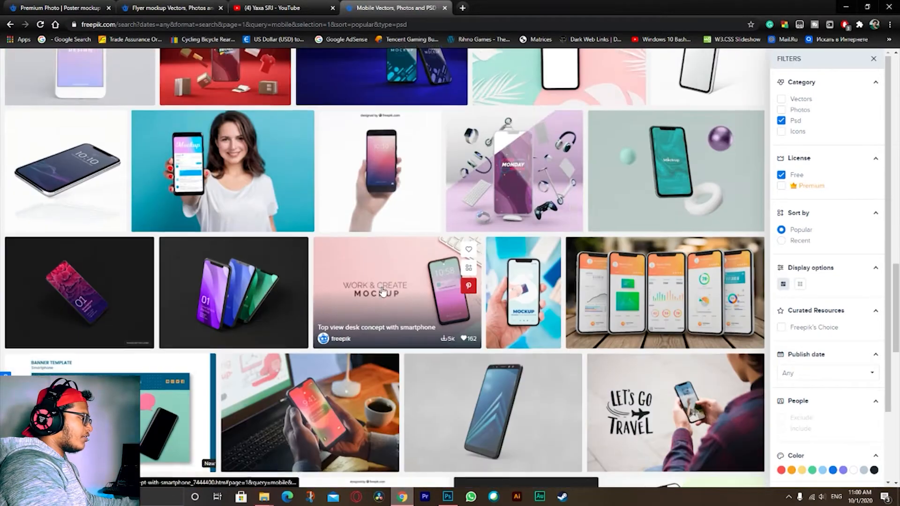
scroll(380, 241, "up", 12)
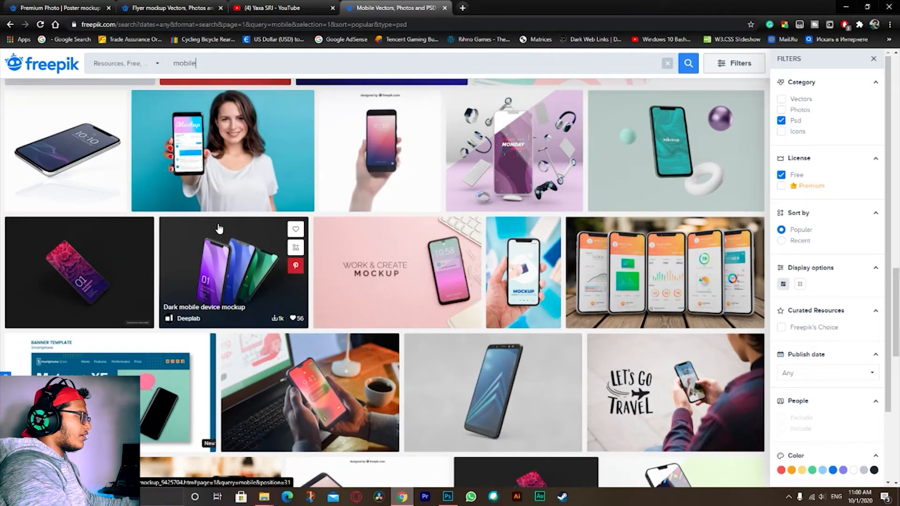
scroll(225, 305, "up", 2)
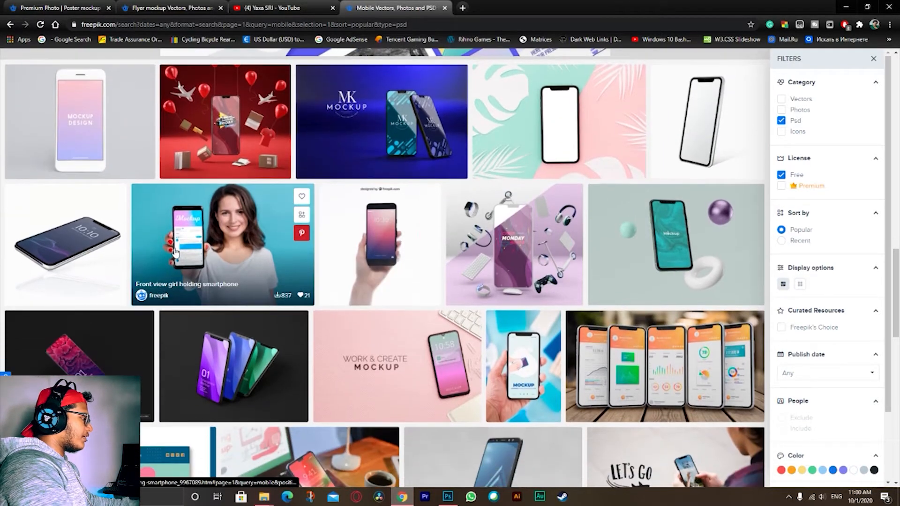
left_click(213, 379)
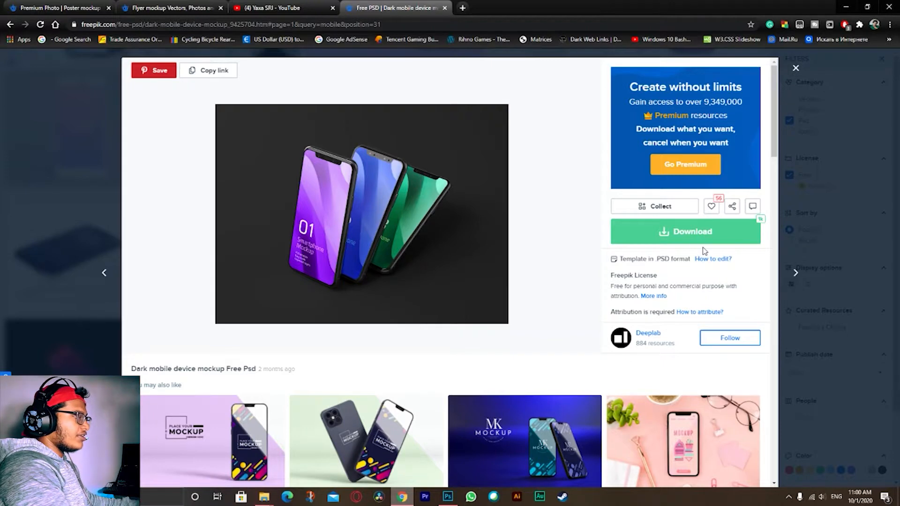
Step: Request the free, attribution-required download of the dark mobile device mockup
left_click(675, 232)
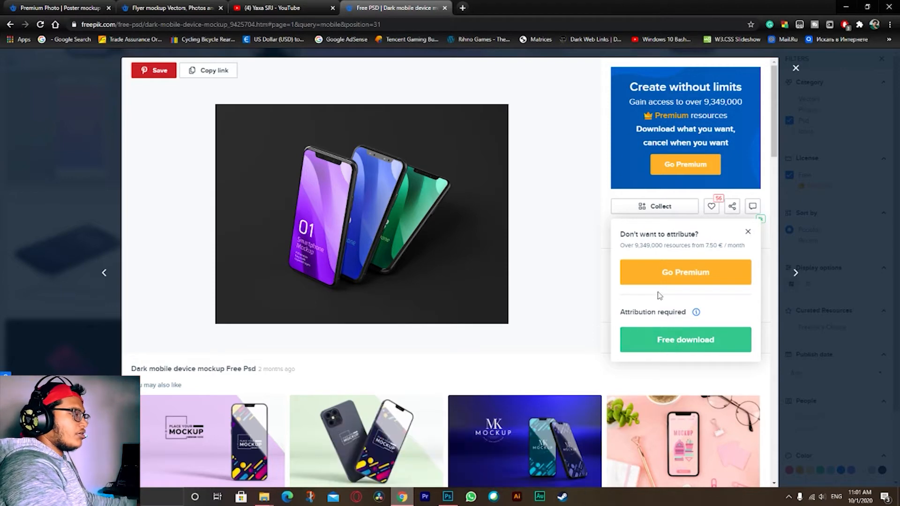
mouse_move(673, 278)
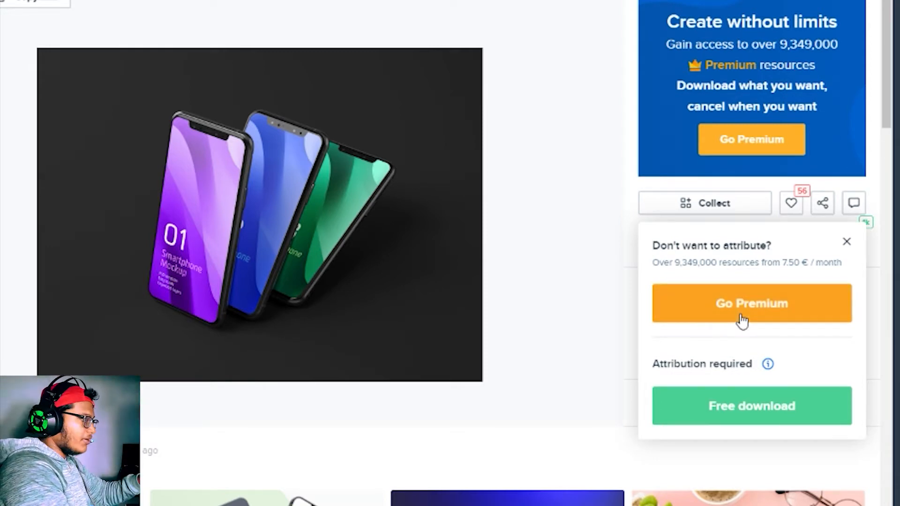
left_click(730, 422)
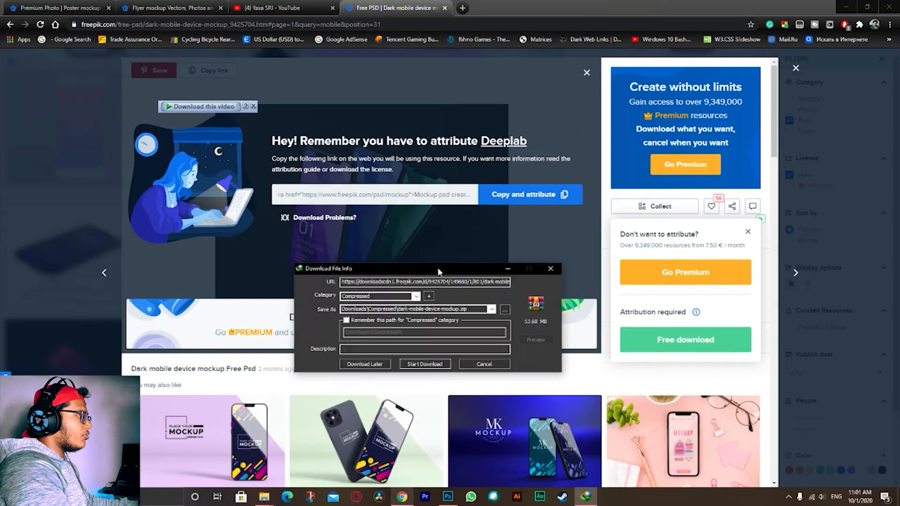
left_click_drag(438, 267, 435, 271)
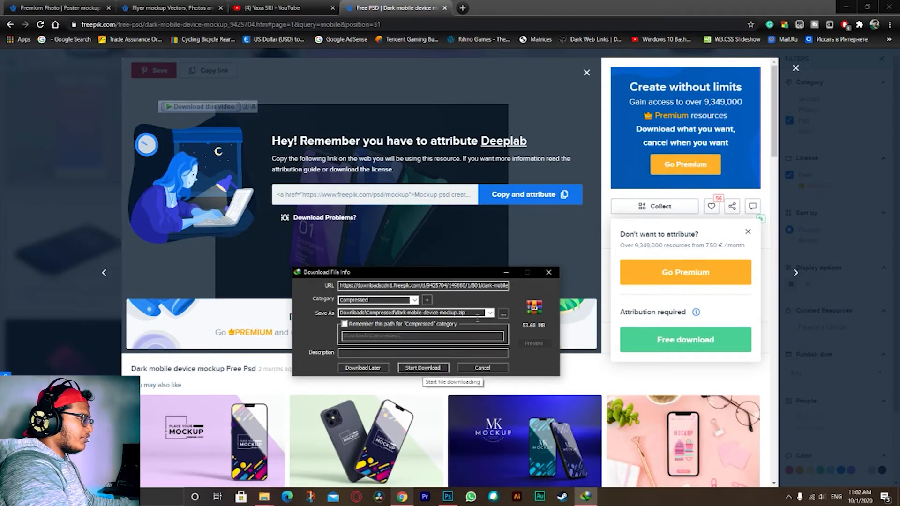
Step: Try to set the download's save location to the Mockups\Raws folder, and cancel the download
left_click(502, 313)
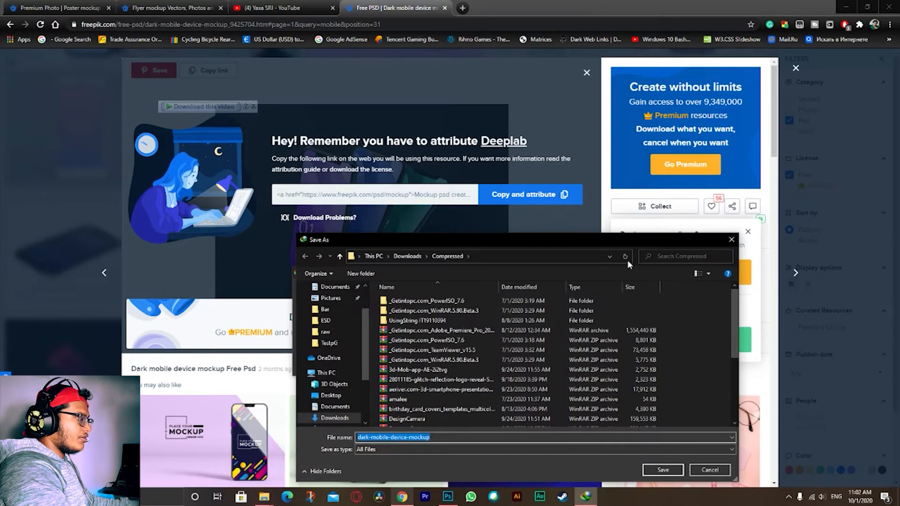
left_click(609, 258)
key("Down")
key("Return")
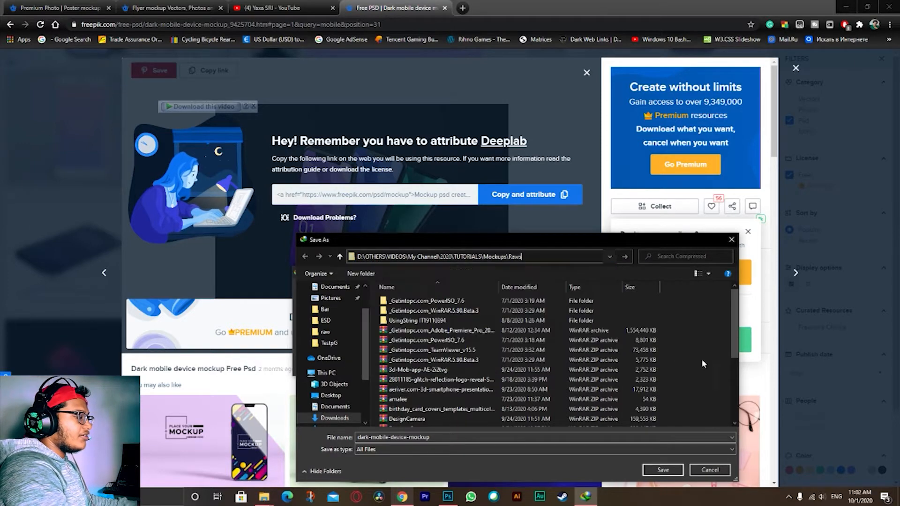
left_click(710, 470)
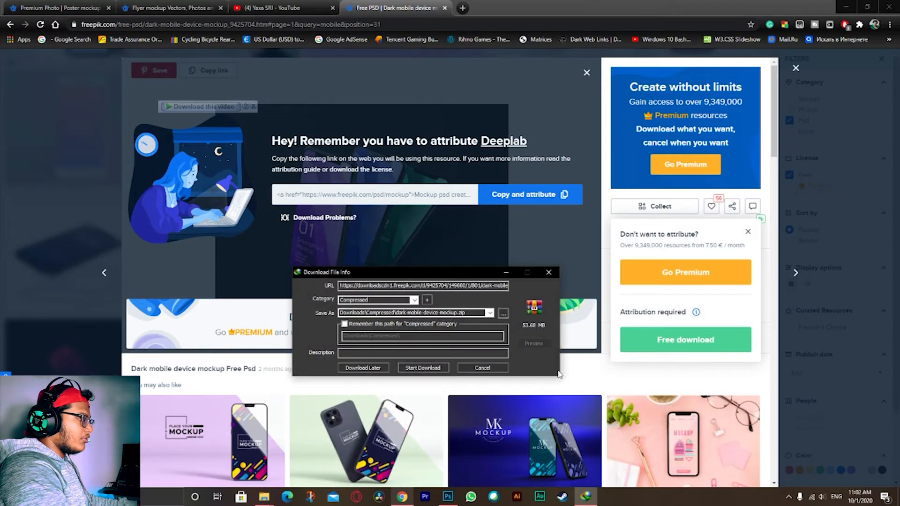
left_click(548, 273)
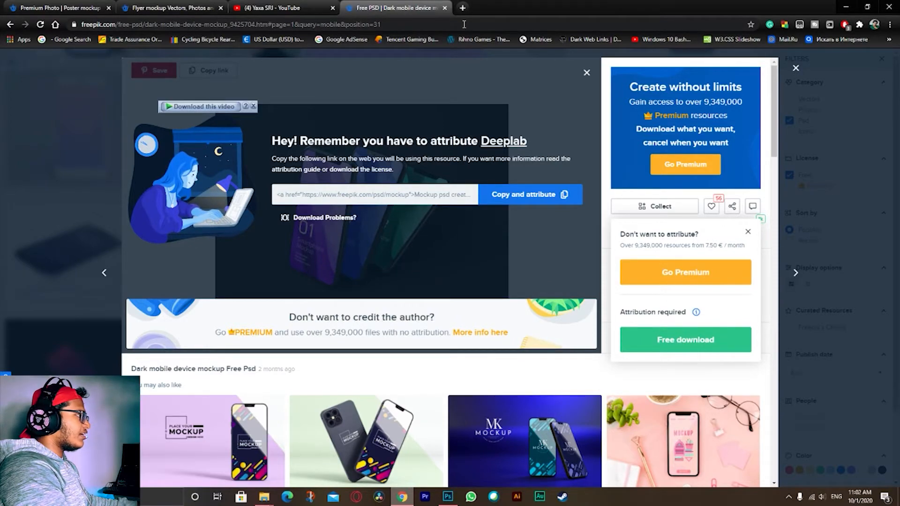
Step: Switch to the Raws folder in File Explorer and display its files as large icons
left_click(847, 7)
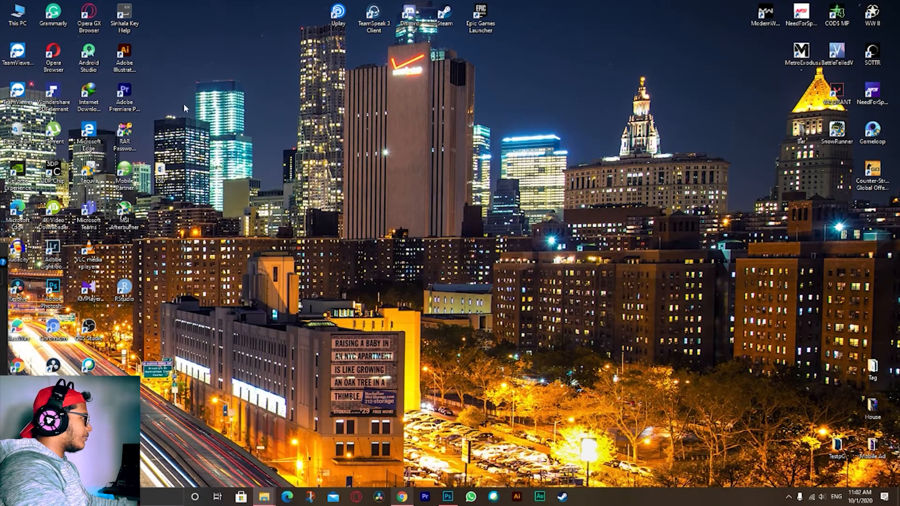
left_click_drag(0, 251, 564, 1)
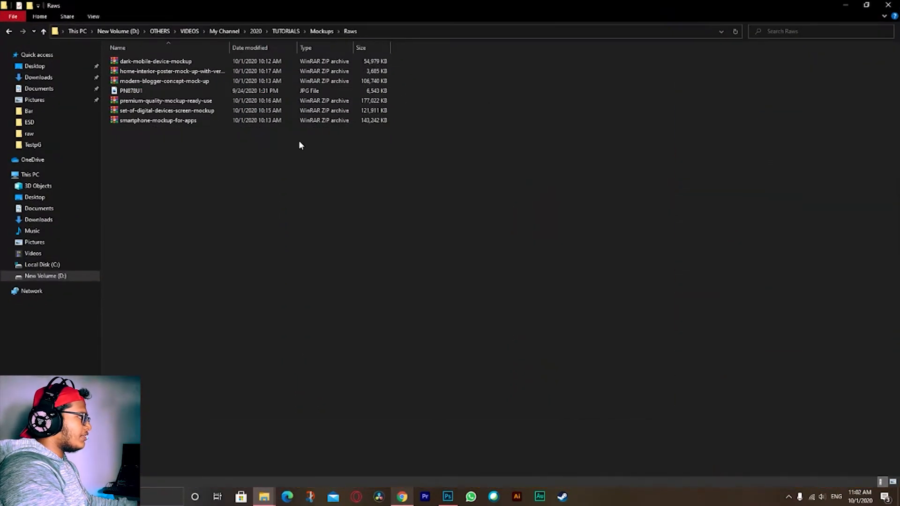
left_click(93, 17)
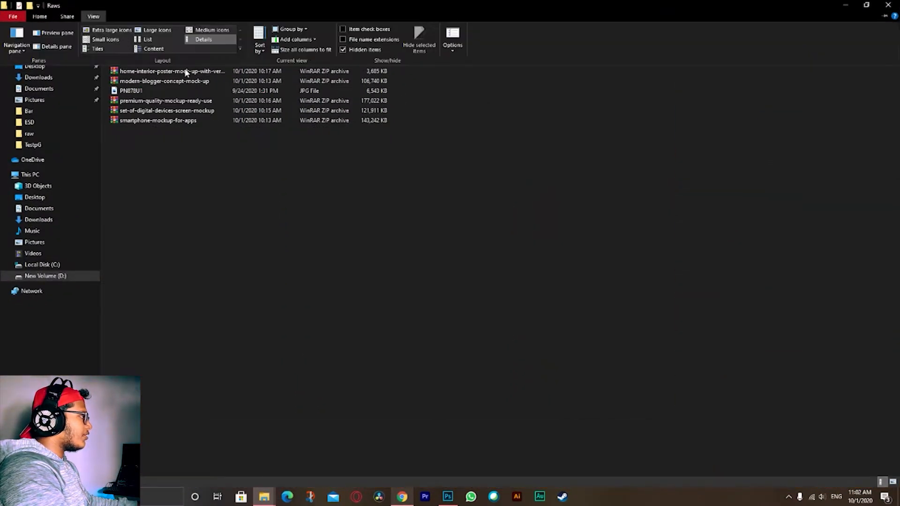
left_click(112, 30)
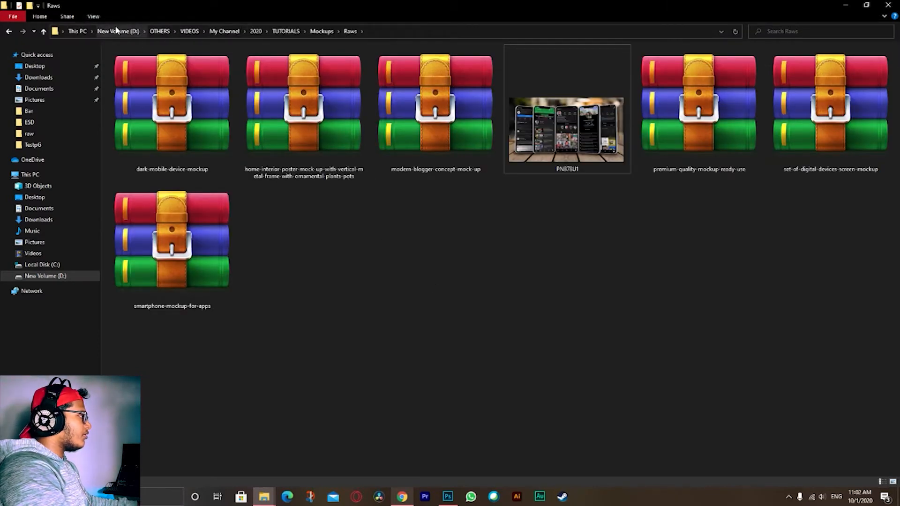
left_click(93, 17)
left_click(154, 31)
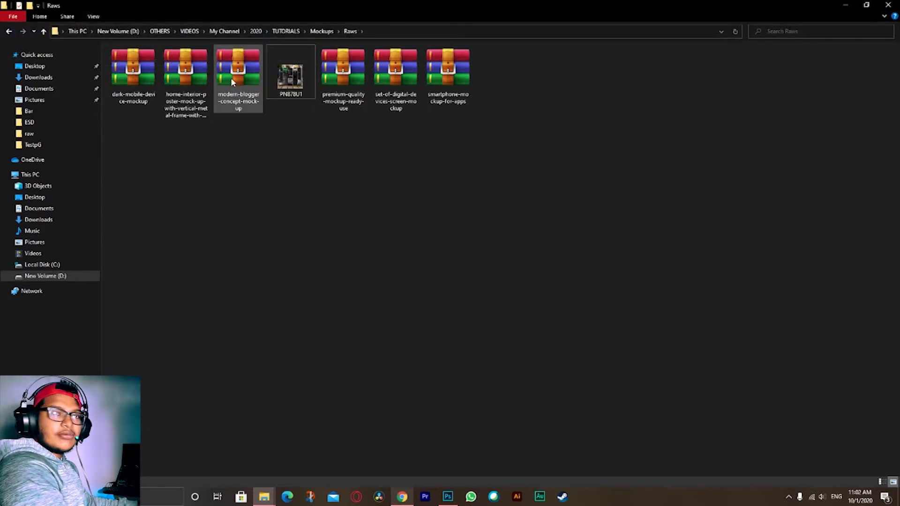
Step: Open the dark-mobile-device-mockup archive and examine its license texts, preview JPG and PSD file
double_click(130, 80)
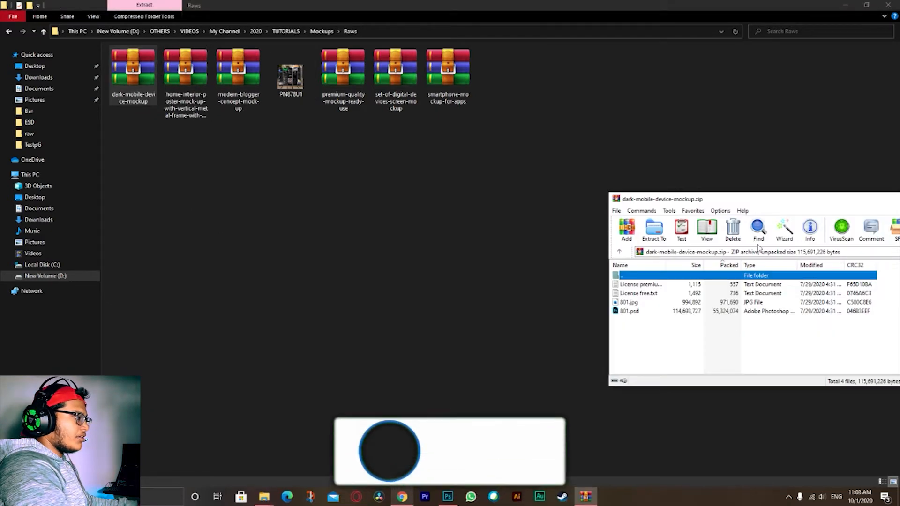
left_click_drag(741, 199, 560, 197)
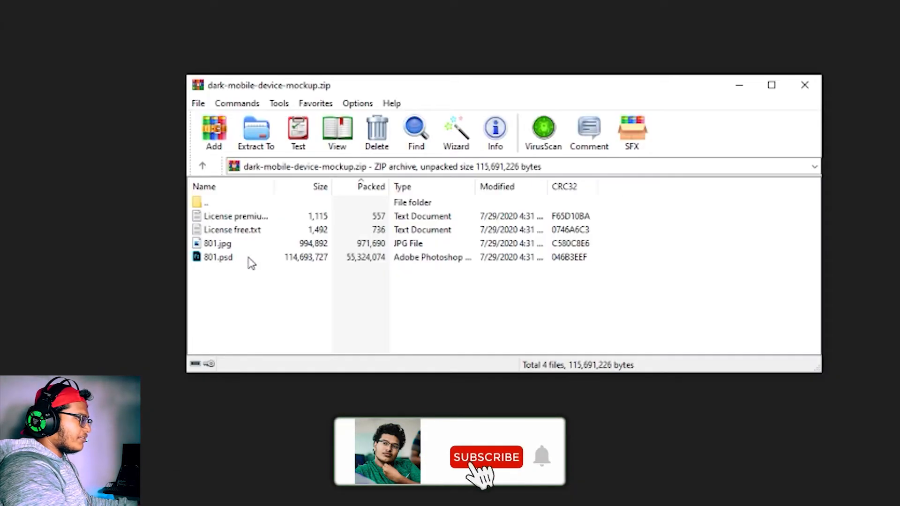
left_click(467, 309)
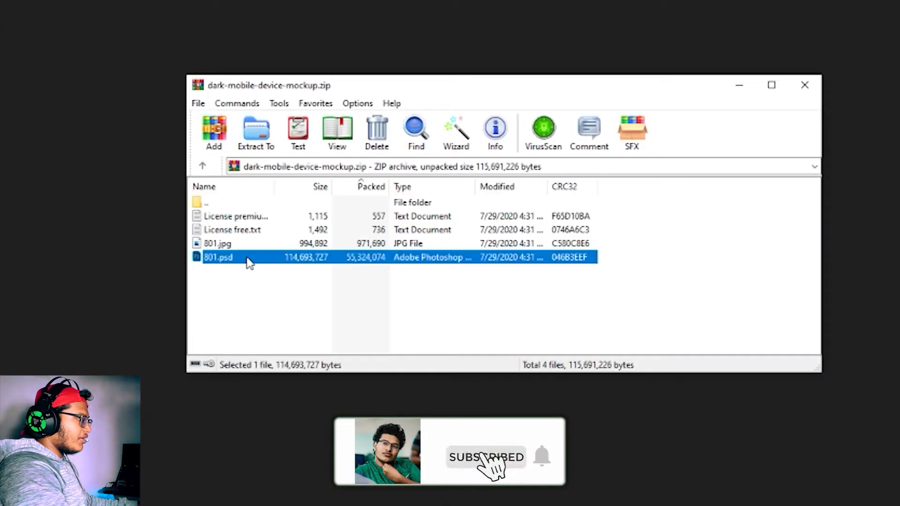
left_click(232, 245)
left_click(232, 233)
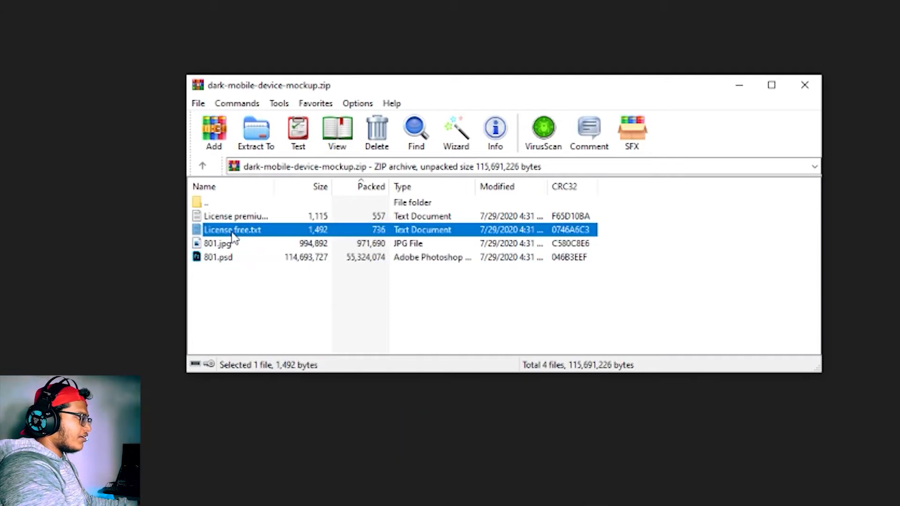
left_click(233, 218)
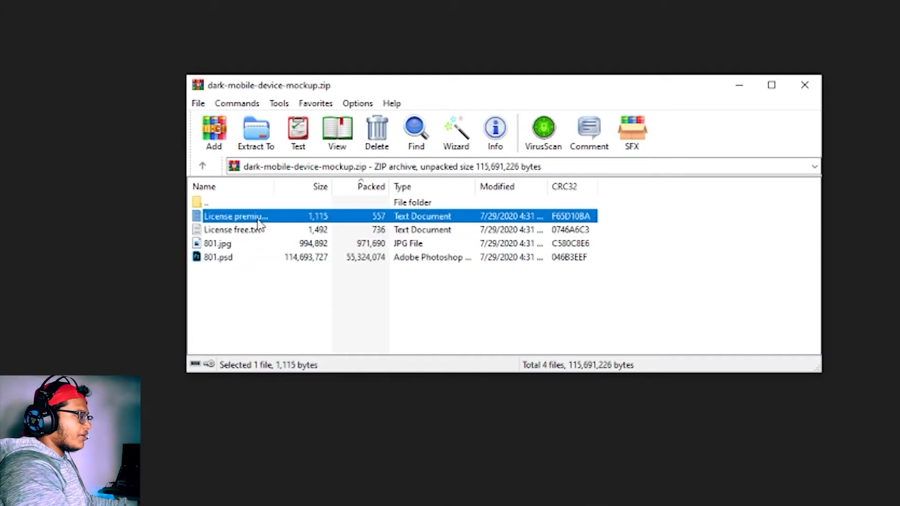
left_click(233, 287)
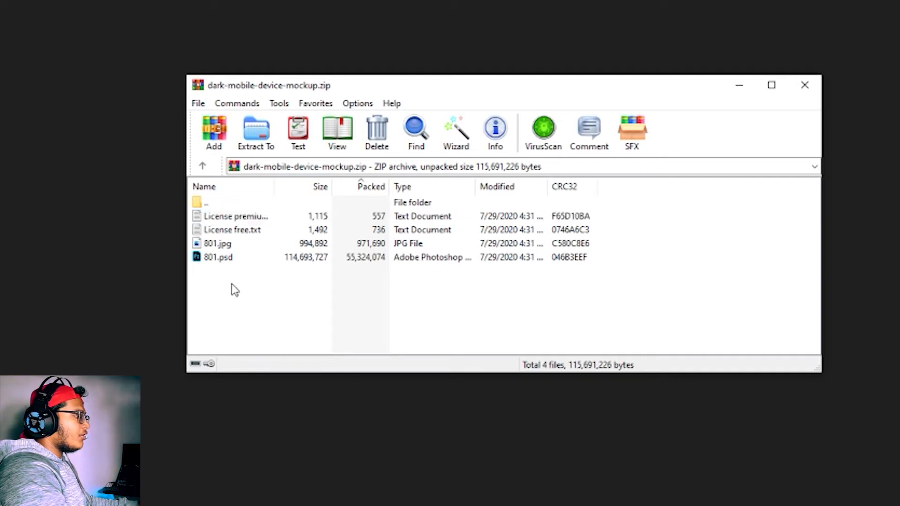
left_click(234, 277)
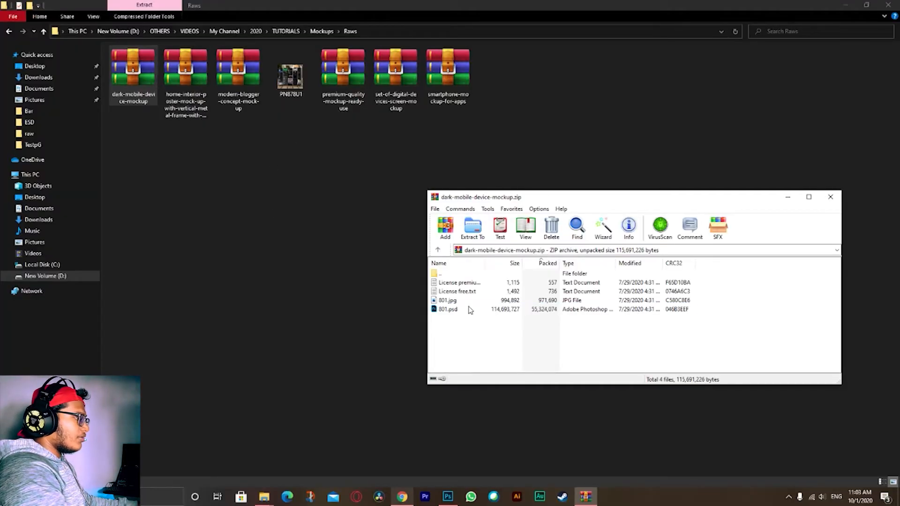
Step: Extract 801.jpg from the archive into the Raws folder, view the image, and close the viewer
left_click(458, 302)
left_click(452, 317)
left_click_drag(449, 303, 241, 269)
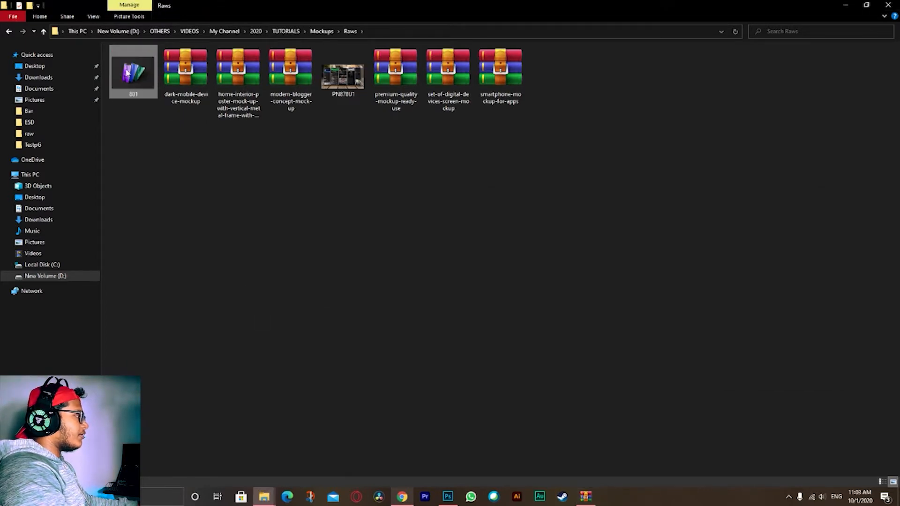
double_click(126, 72)
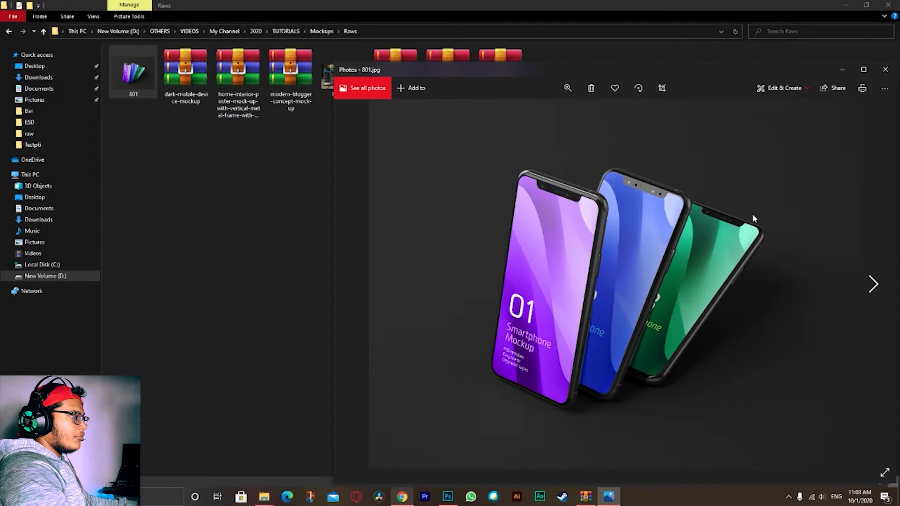
left_click(886, 69)
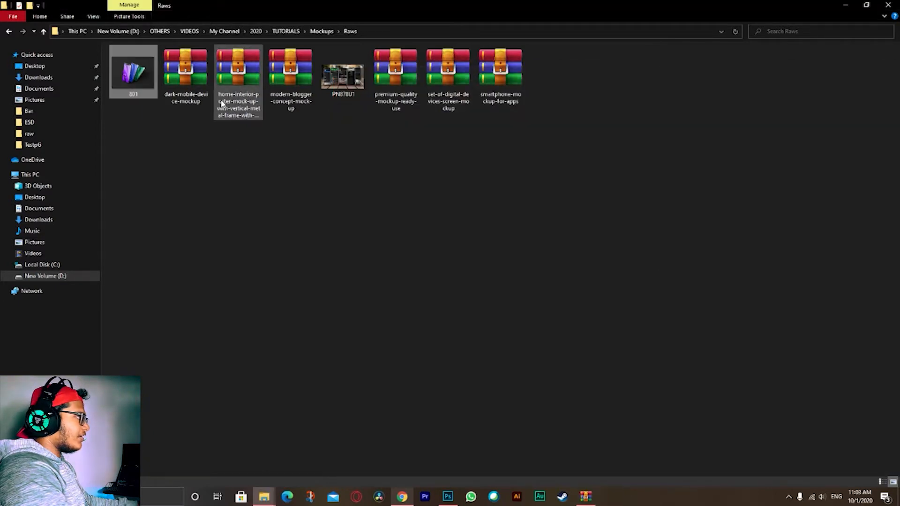
Step: Extract 801.psd from the dark-mobile-device-mockup archive into the Raws folder and delete the 801 preview image
double_click(174, 82)
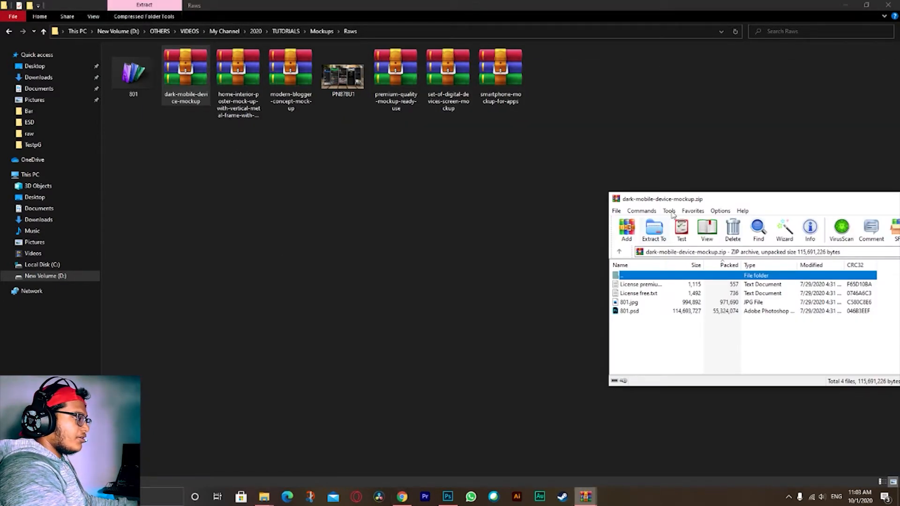
left_click_drag(679, 200, 568, 196)
left_click_drag(513, 308, 291, 287)
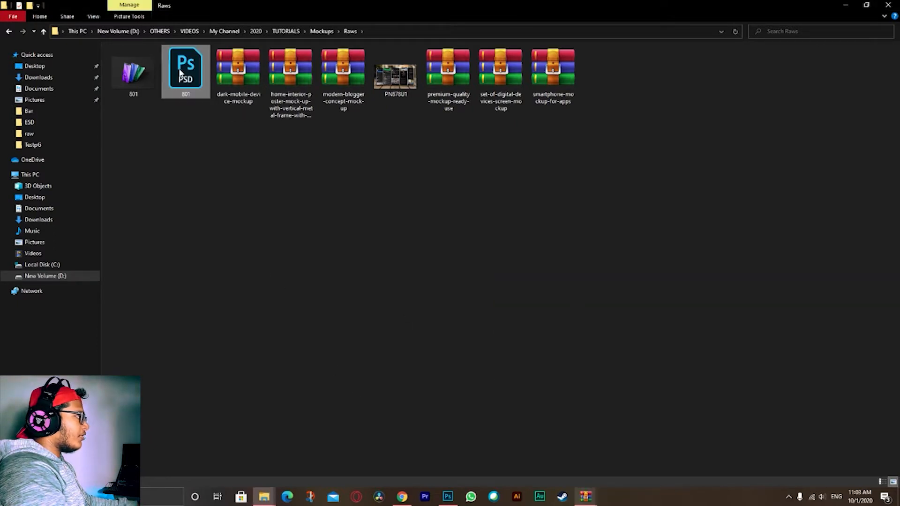
left_click(132, 75)
key("Delete")
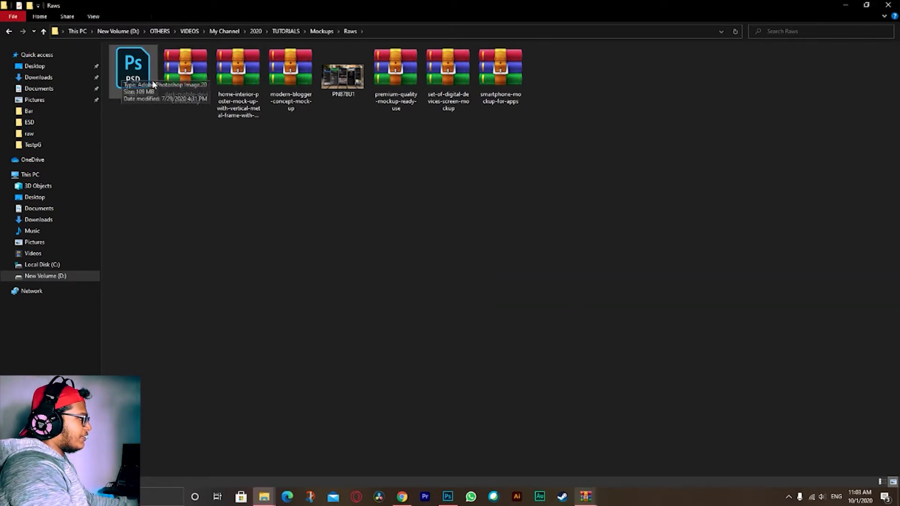
Step: Recheck the dark-mobile-device-mockup archive, close it, and delete it along with the home-interior poster mock-up archive
left_click(175, 67)
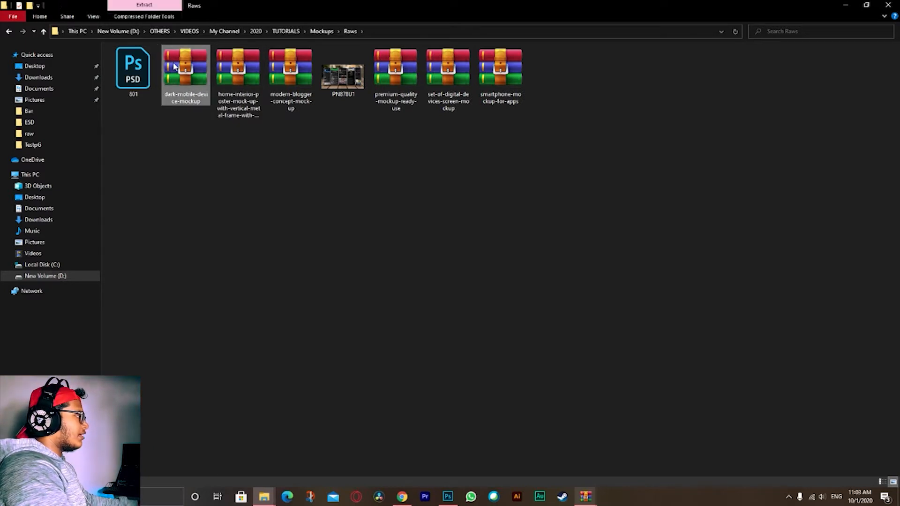
double_click(174, 66)
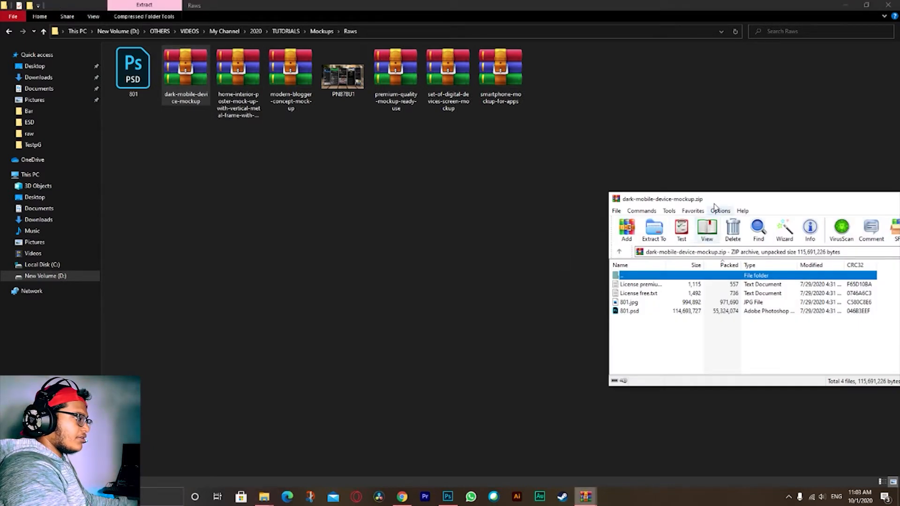
left_click_drag(715, 198, 583, 182)
left_click(877, 182)
left_click(146, 185)
left_click(177, 89)
key("Delete")
key("Delete")
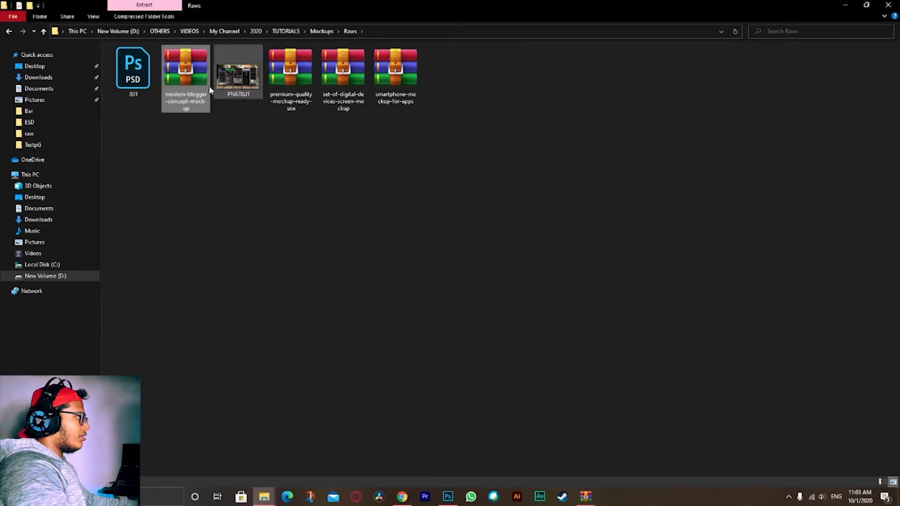
Step: Extract 3325809.psd from the modern-blogger-concept-mock-up archive into Raws, preview 3325808.jpg, and delete the archive
double_click(187, 77)
left_click_drag(497, 296, 221, 203)
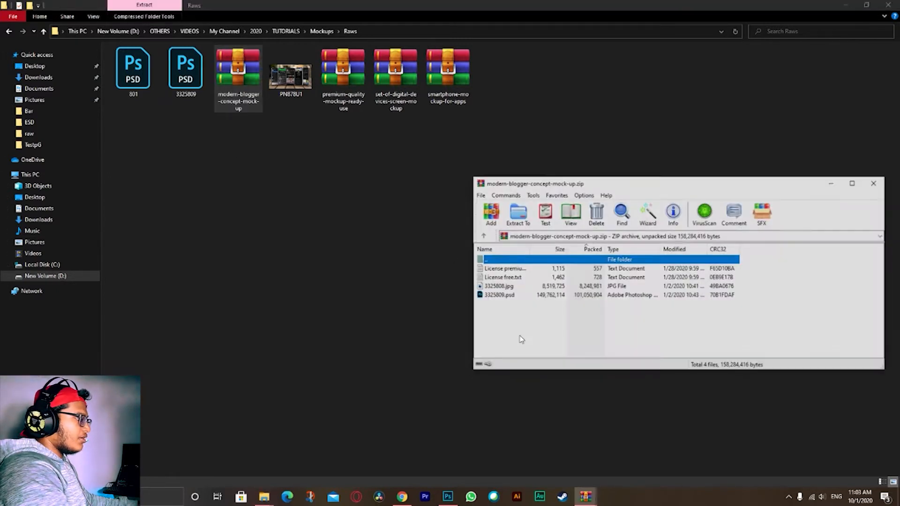
left_click(480, 295)
double_click(485, 287)
left_click(885, 69)
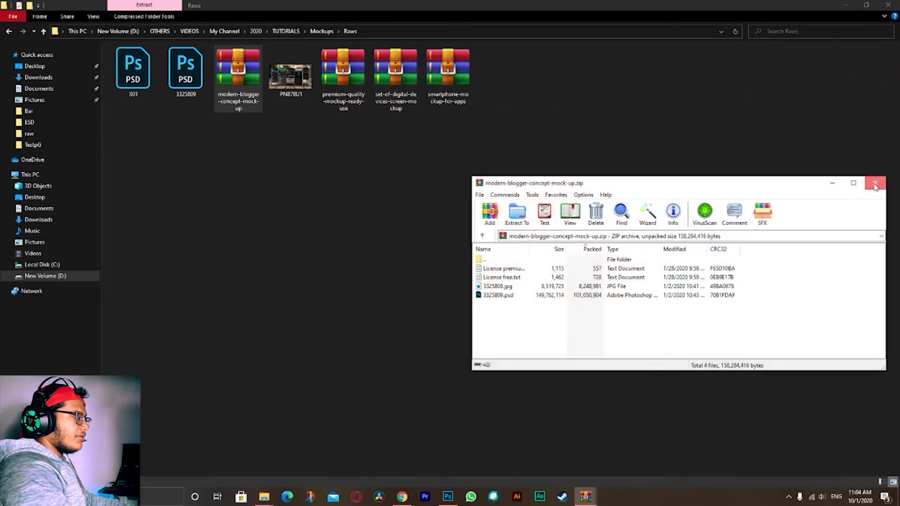
left_click(875, 183)
key("Delete")
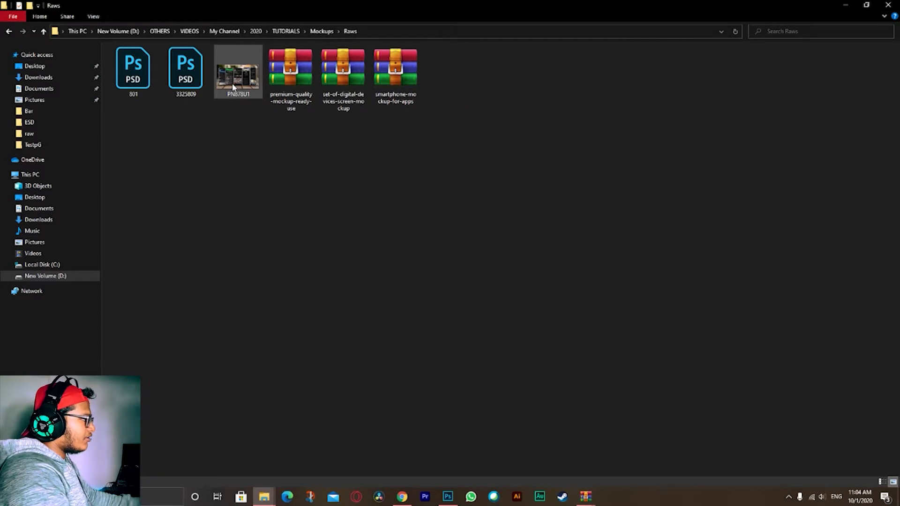
Step: Extract 57715.psd from the premium-quality-mockup-ready-use archive into the Raws folder
key("Return")
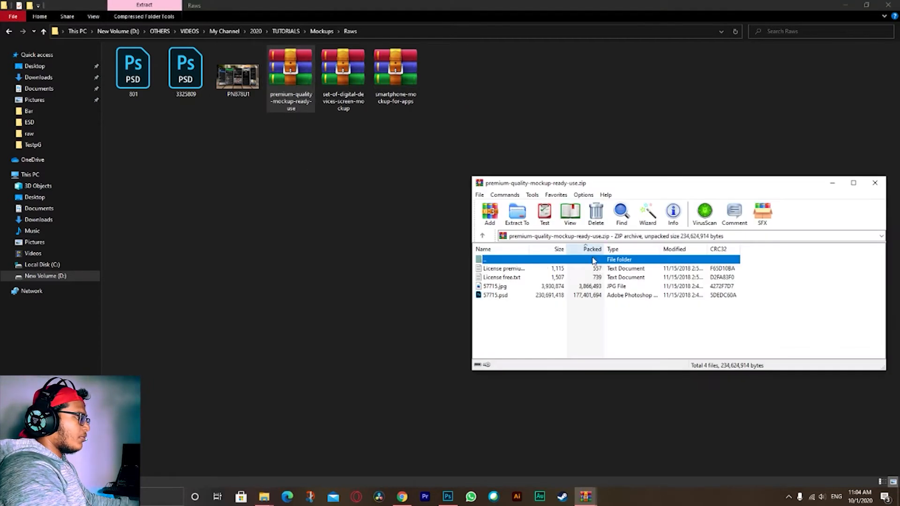
left_click(511, 287)
left_click_drag(502, 296, 218, 242)
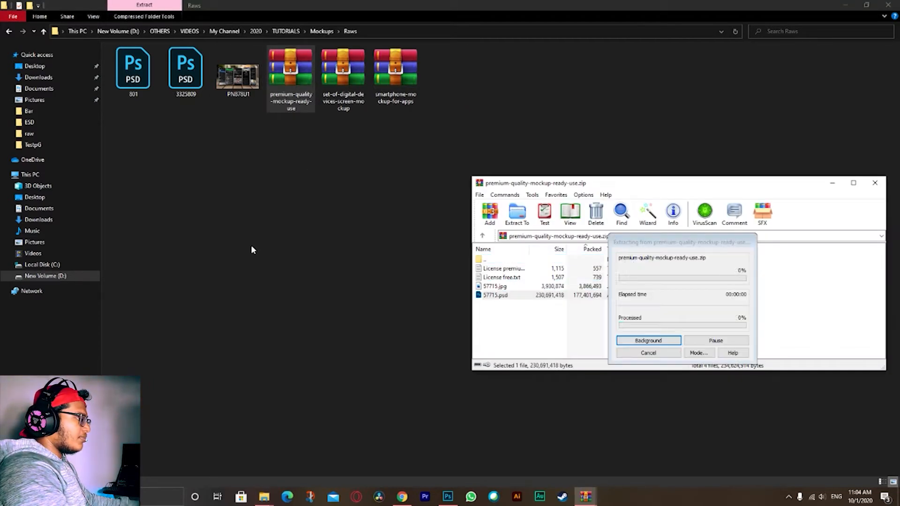
Step: Extract the PSD files from the set-of-digital-devices-screen-mockup and smartphone-mockup-for-apps archives into the Raws folder
double_click(387, 66)
left_click_drag(497, 296, 239, 238)
left_click(875, 183)
double_click(501, 70)
left_click_drag(497, 295, 305, 274)
left_click(875, 183)
Step: Delete the three remaining mockup archives from the Raws folder
left_click_drag(557, 252, 343, 114)
left_click_drag(548, 160, 458, 75)
key("Delete")
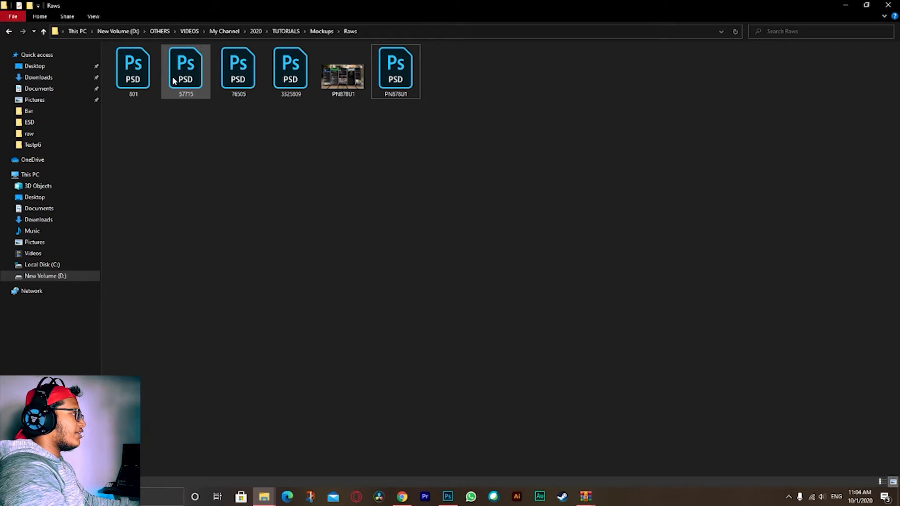
Step: Open 801.psd in Photoshop, switch to the Move tool, and deselect the Editable layers group
double_click(135, 72)
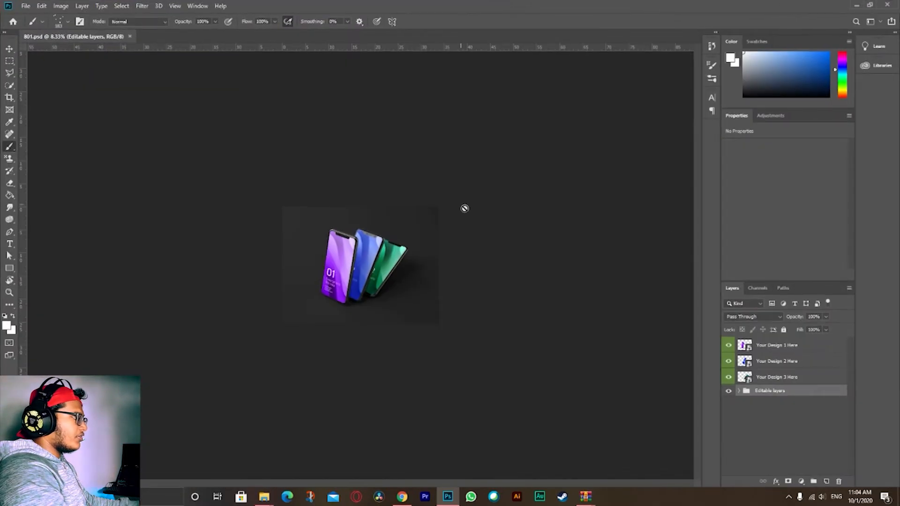
key("ctrl+0")
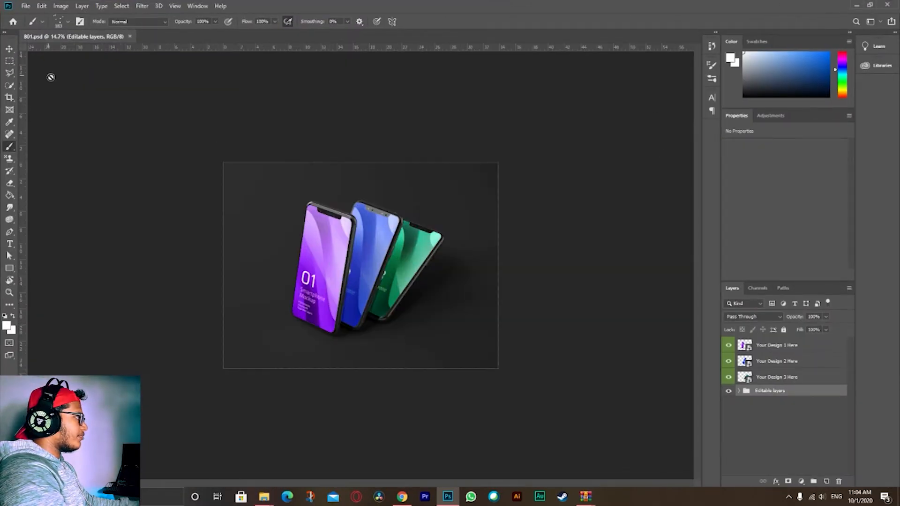
left_click(9, 48)
scroll(380, 307, "up", 1)
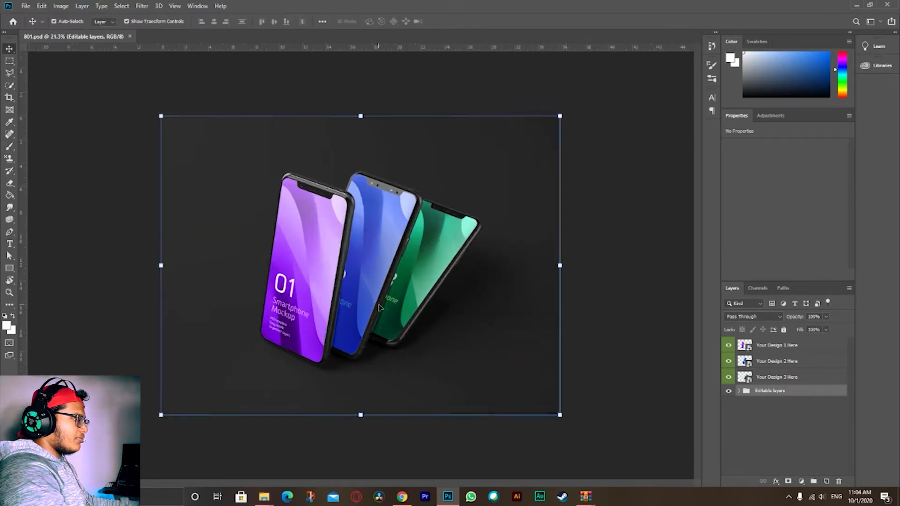
scroll(380, 307, "up", 1)
left_click(675, 217)
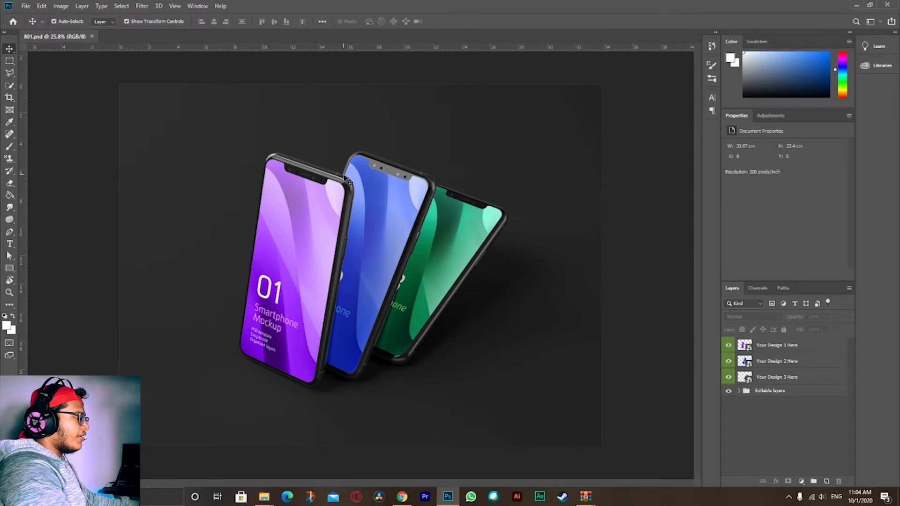
scroll(344, 177, "up", 1)
scroll(331, 196, "down", 2)
scroll(331, 196, "up", 1)
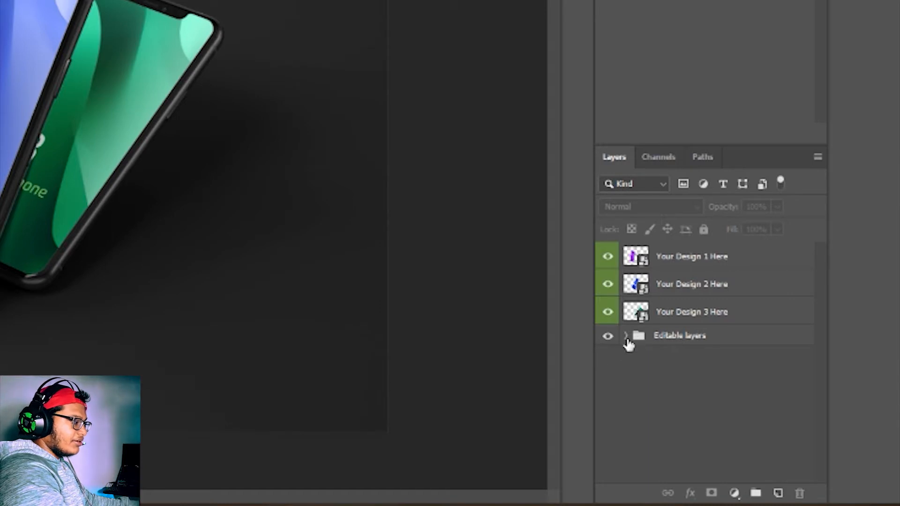
Step: Expand the Editable layers group to inspect its subgroups, and collapse it again
left_click(739, 394)
left_click(626, 336)
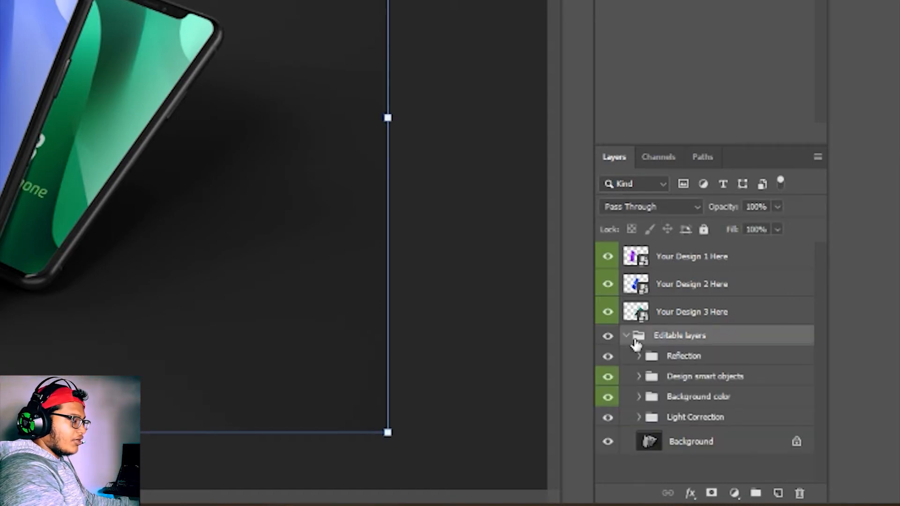
left_click(626, 336)
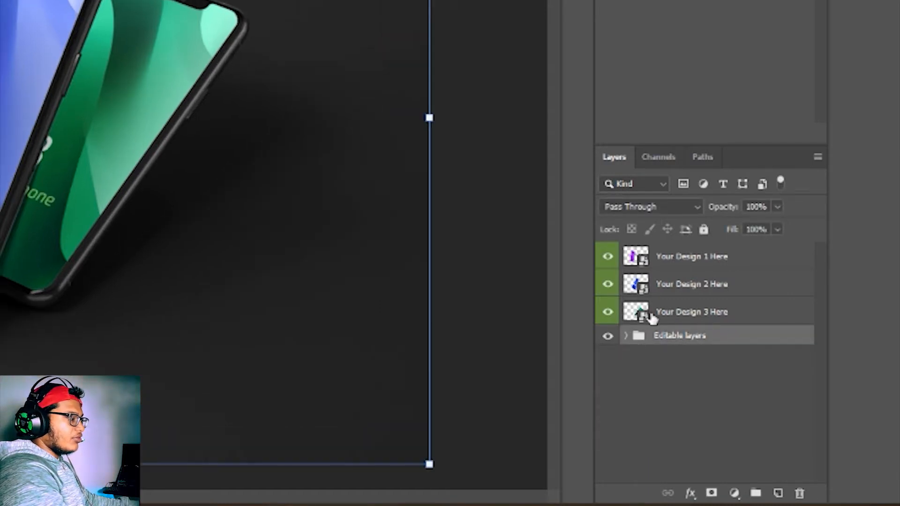
left_click(164, 62)
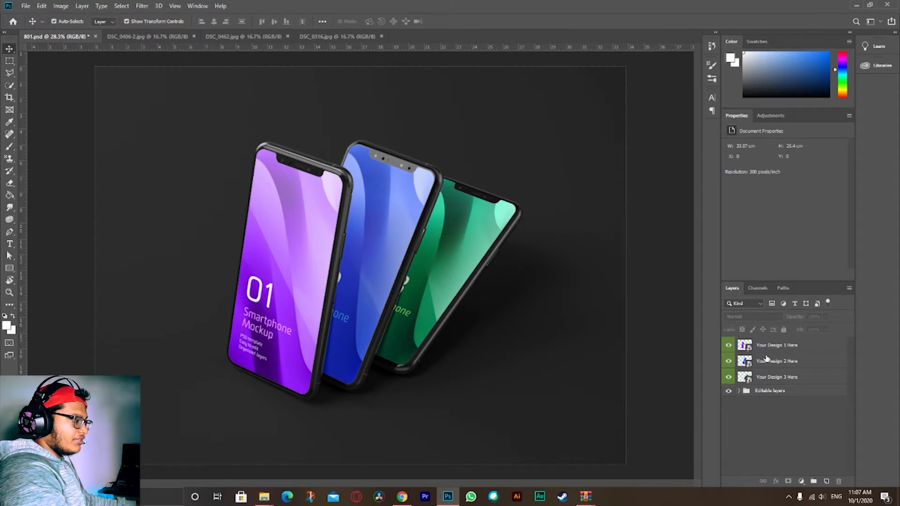
Step: Select the Your Design 1 Here layer and toggle its visibility off and on to check its effect
left_click(288, 230)
left_click(728, 345)
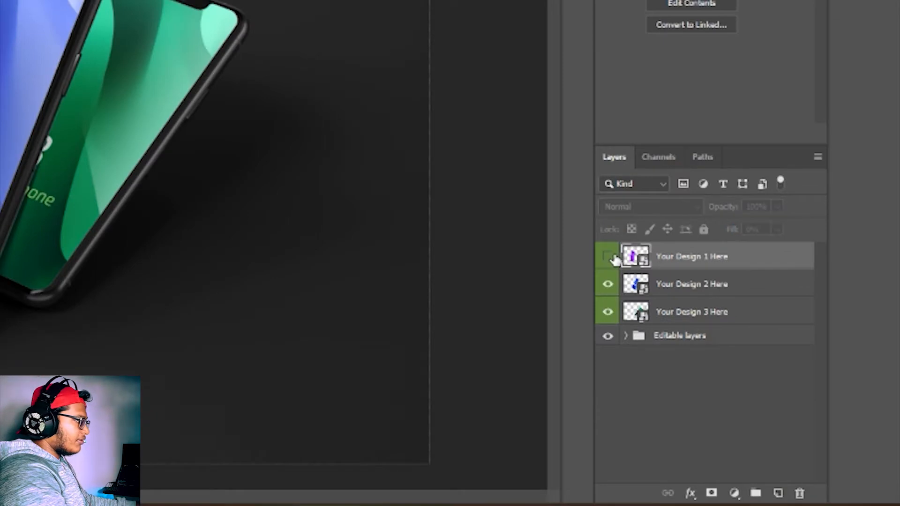
left_click(609, 257)
left_click(608, 284)
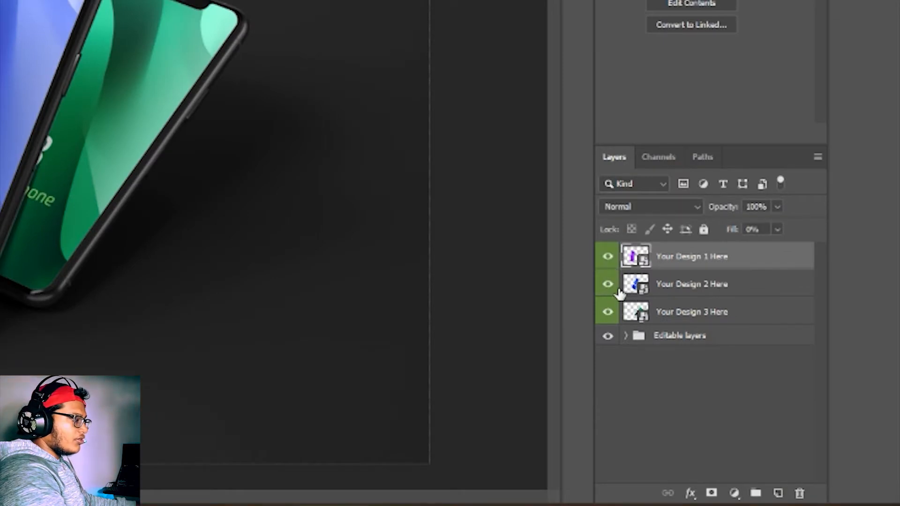
Step: Expand the Editable layers group, enlarge the layer list area, and hide the Design smart objects group
left_click(627, 335)
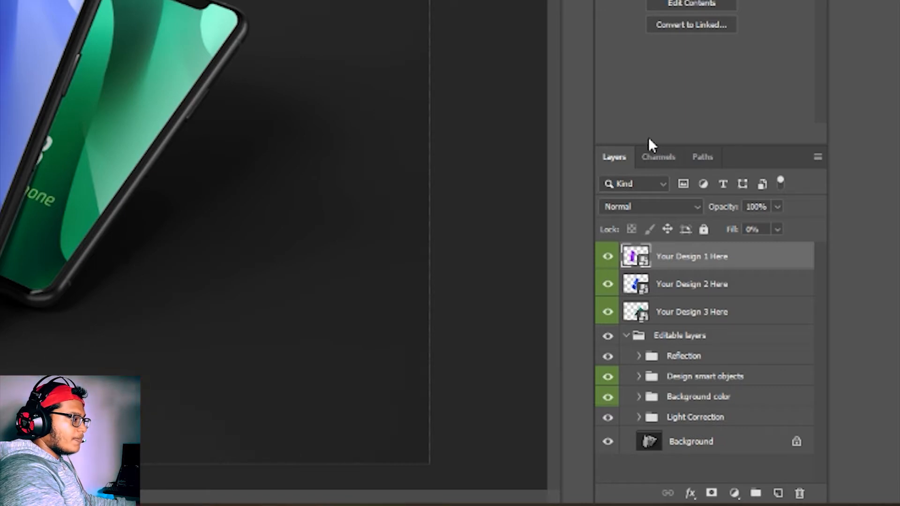
left_click_drag(646, 154, 637, 68)
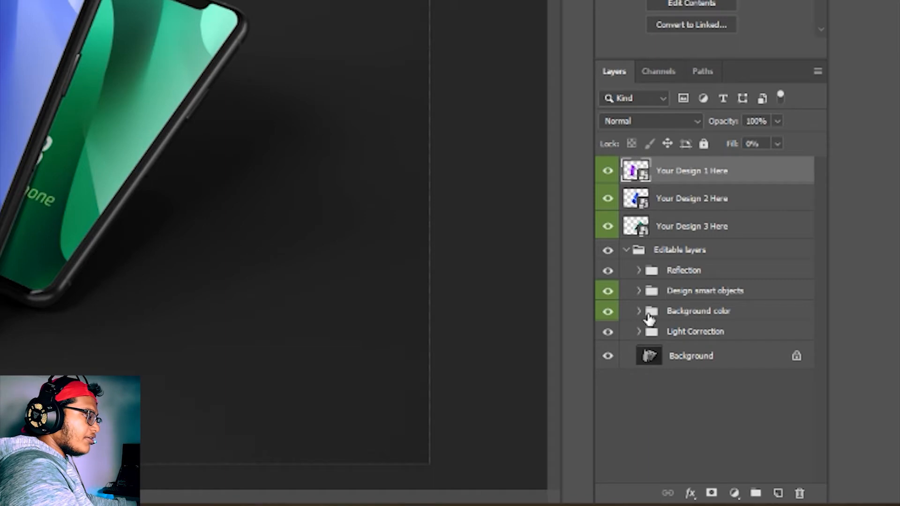
left_click(609, 295)
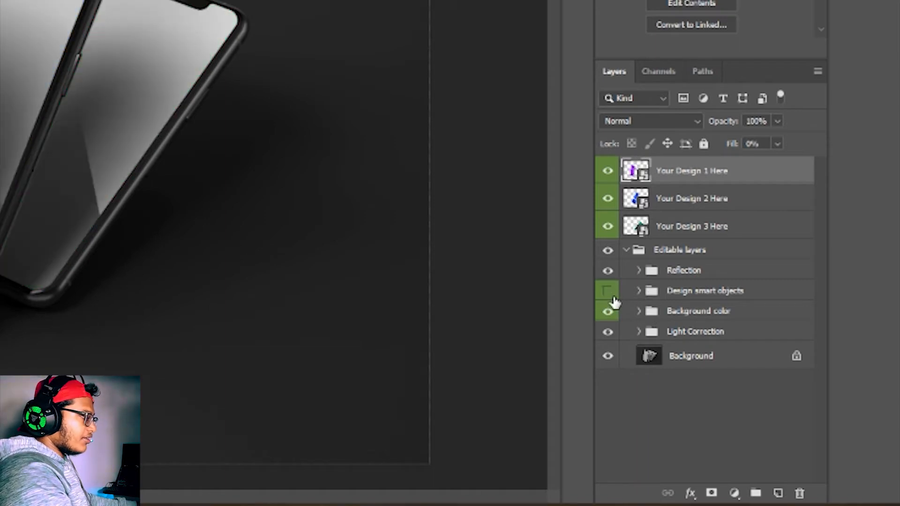
Step: Toggle the visibility of the Design smart objects group and the Background layer to check their effect, leaving both shown
left_click(613, 297)
left_click(613, 296)
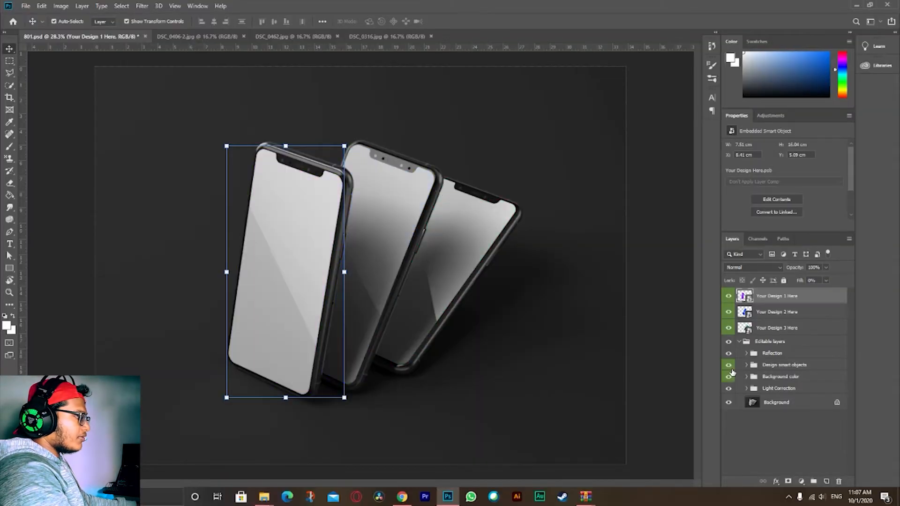
left_click(730, 367)
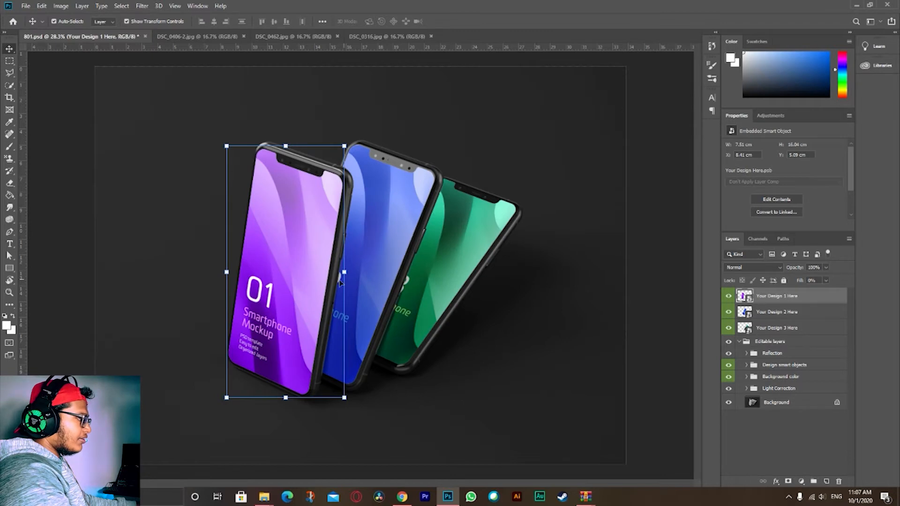
left_click(730, 366)
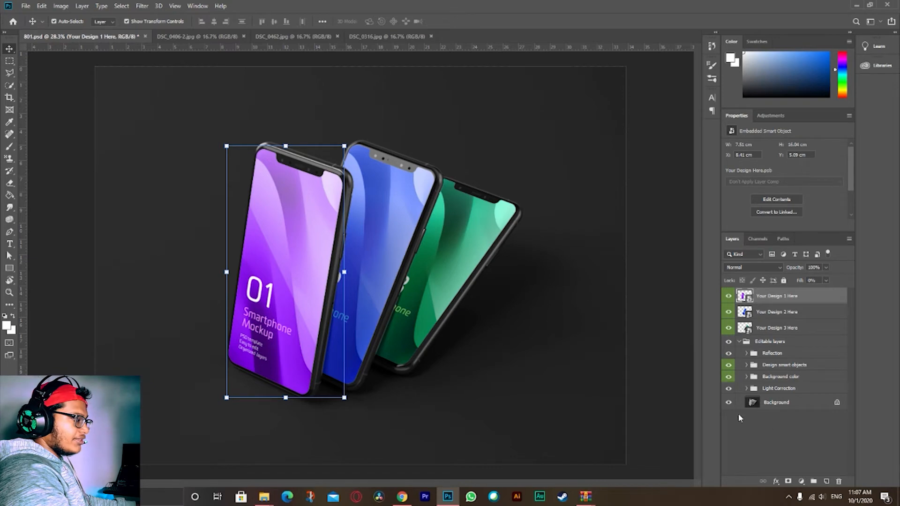
left_click(729, 403)
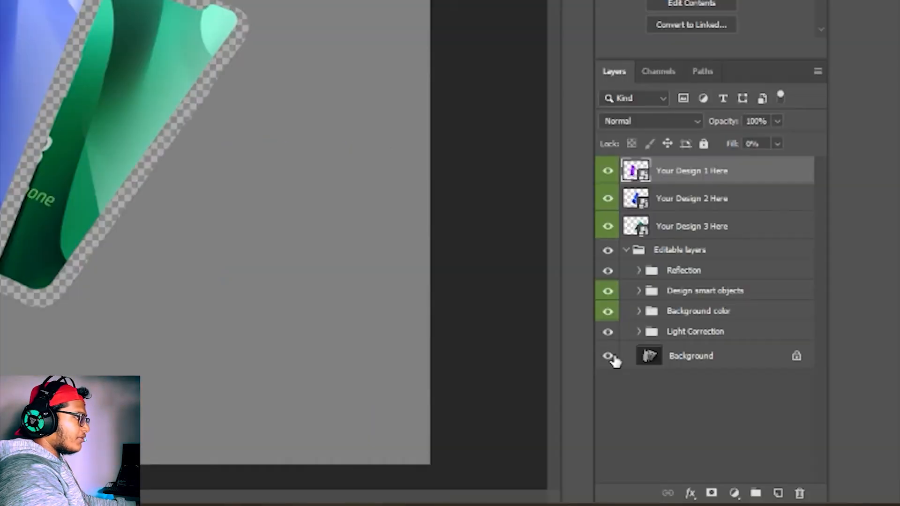
left_click(609, 357)
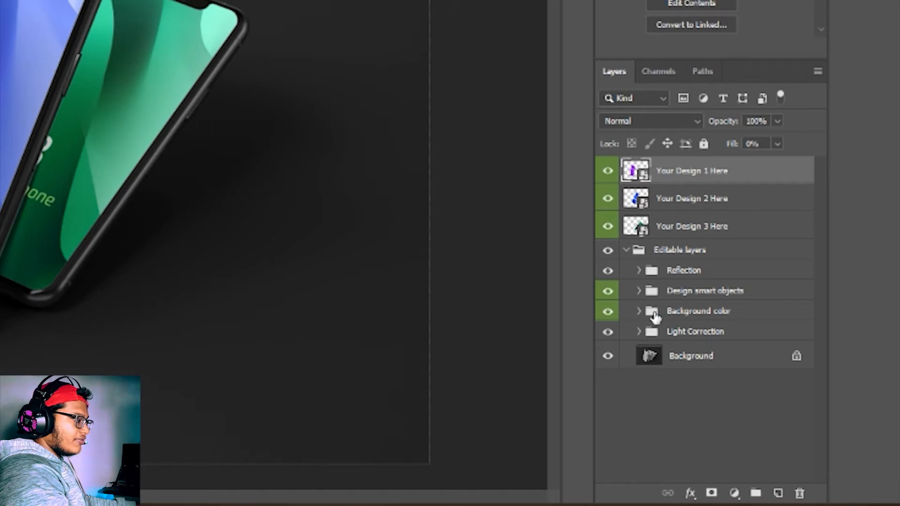
Step: Expand the Design smart objects group and open its Your Design 1 Here smart object for editing, leaving the missing font unresolved
left_click(640, 291)
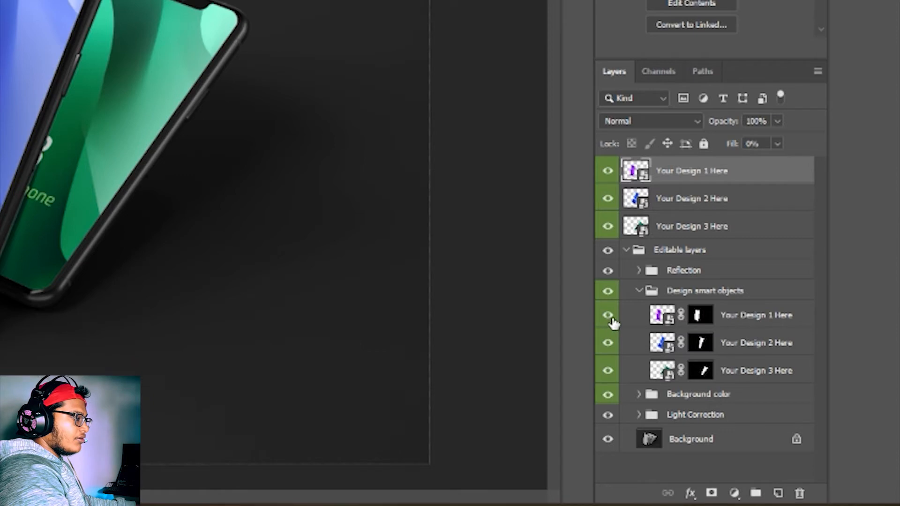
left_click(661, 324)
left_click(655, 350)
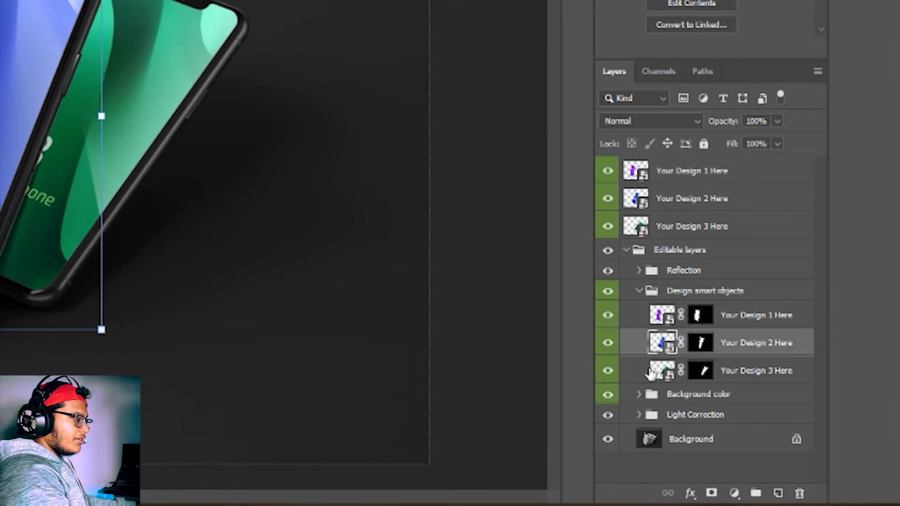
left_click(652, 373)
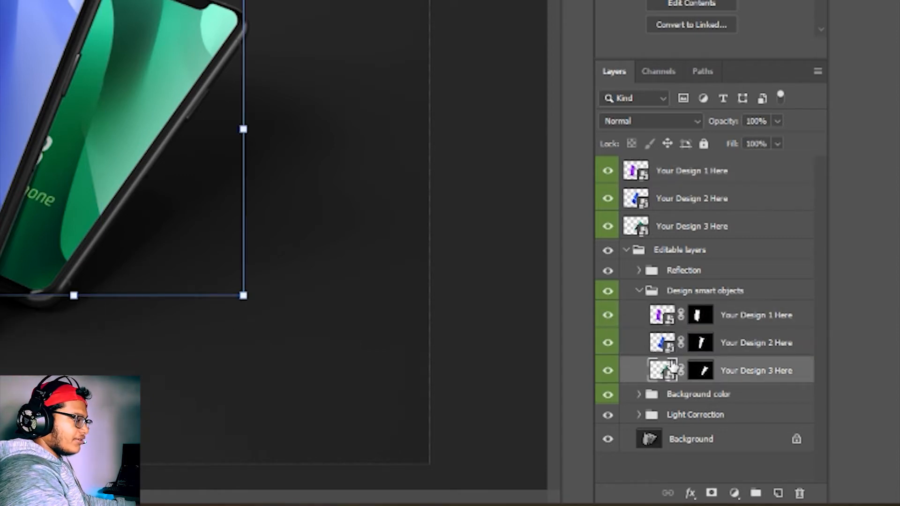
left_click(661, 325)
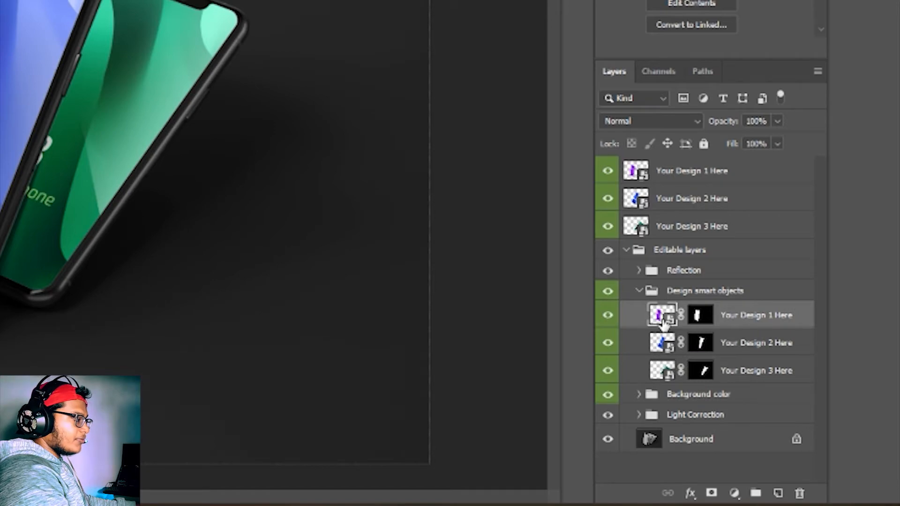
double_click(662, 323)
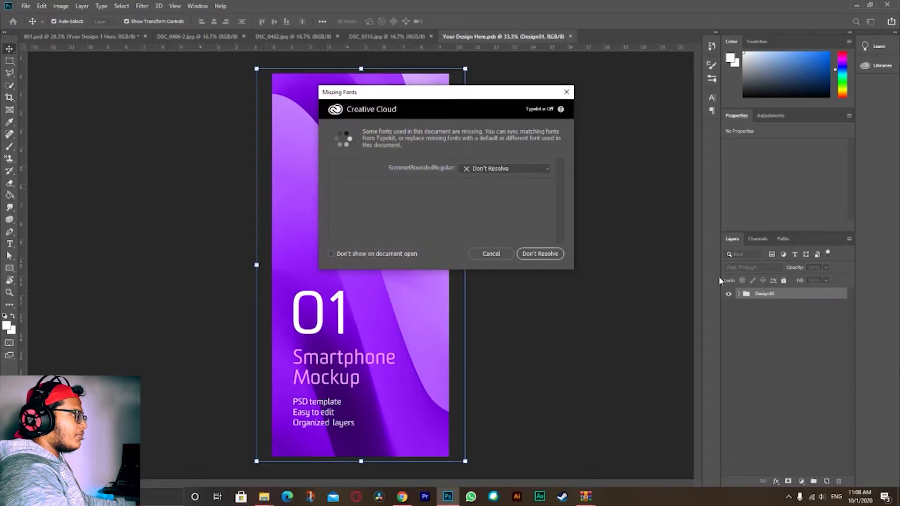
left_click(530, 252)
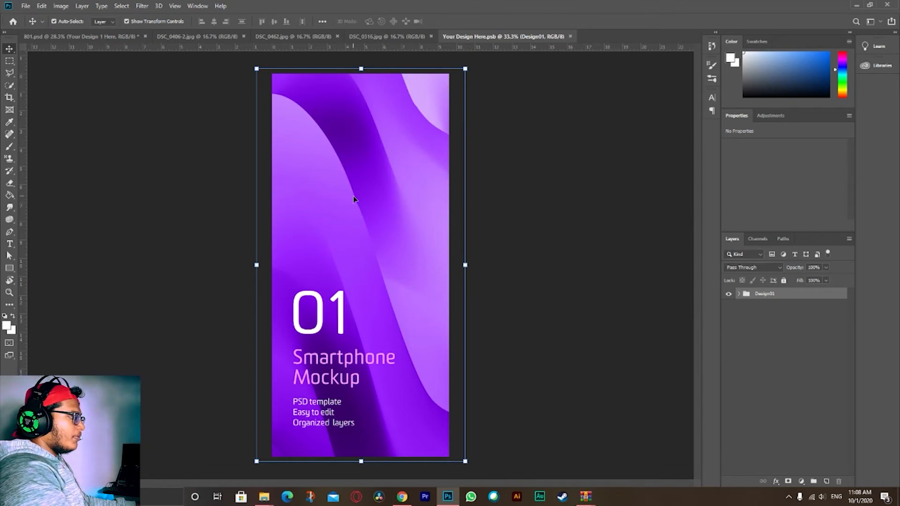
Step: Copy the DSC_0406-2.jpg photo into Your Design Here.psb, placing it directly above the Color layer
left_click(88, 40)
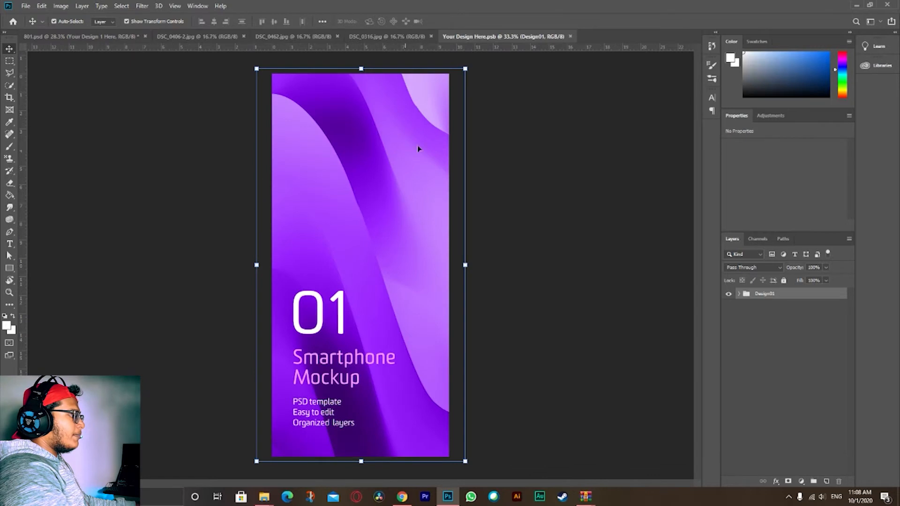
scroll(414, 223, "down", 2)
left_click(587, 220)
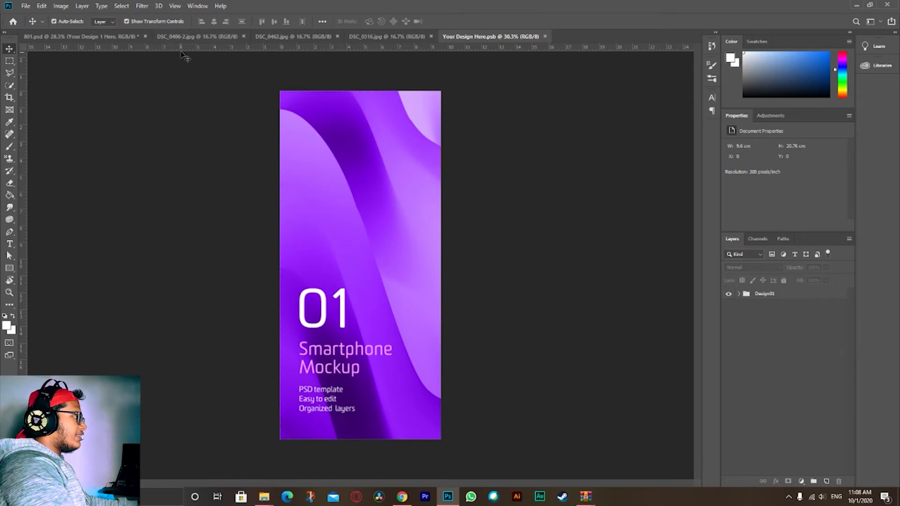
left_click(305, 151)
left_click(179, 38)
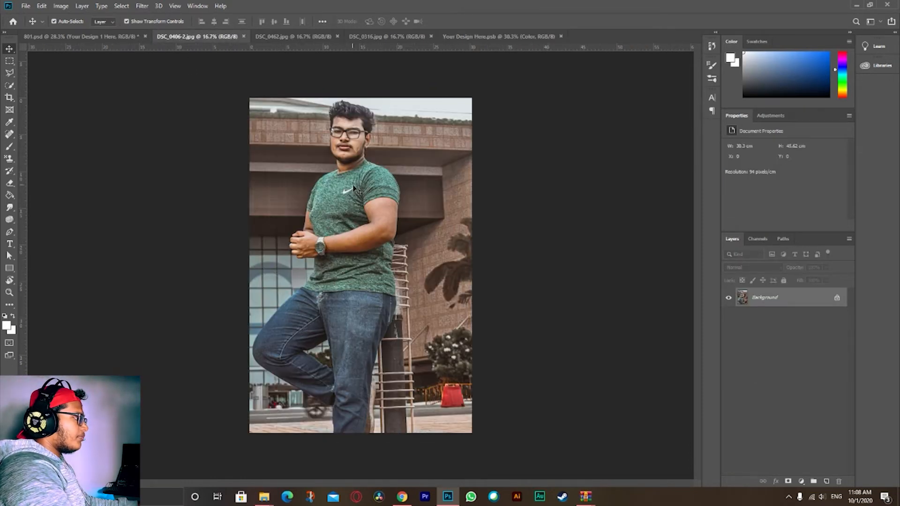
key("ctrl")
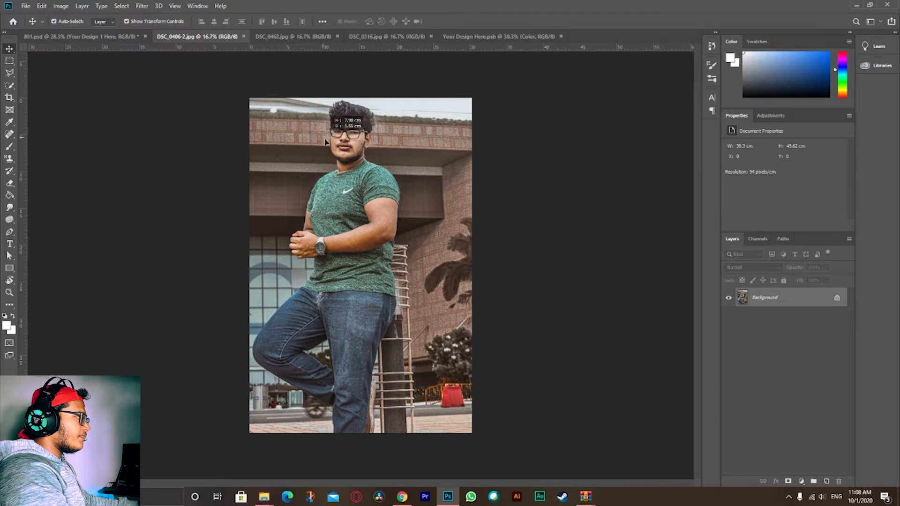
left_click_drag(477, 48, 366, 226)
scroll(365, 231, "down", 3)
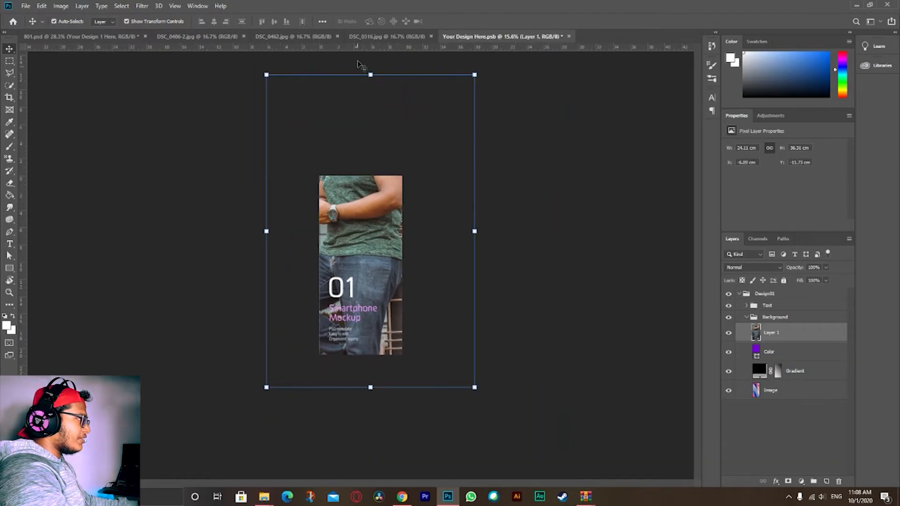
Step: Scale the green T-shirt photo to about 13.97 × 21.03 cm and position it to cover the whole canvas with the man in frame
left_click_drag(372, 80, 364, 199)
key("ctrl+plus")
key("ctrl+plus")
left_click_drag(387, 271, 366, 187)
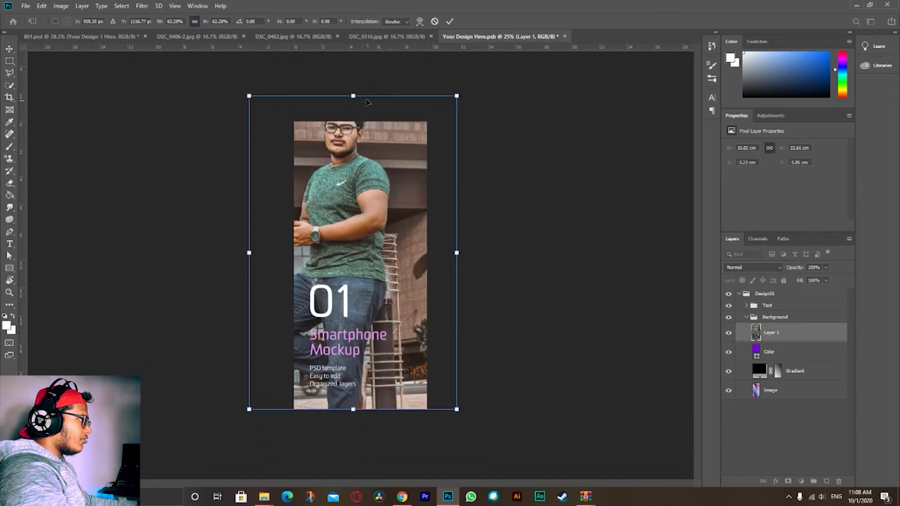
left_click_drag(355, 100, 361, 118)
left_click_drag(350, 197, 384, 193)
left_click(639, 177)
scroll(143, 267, "up", 2)
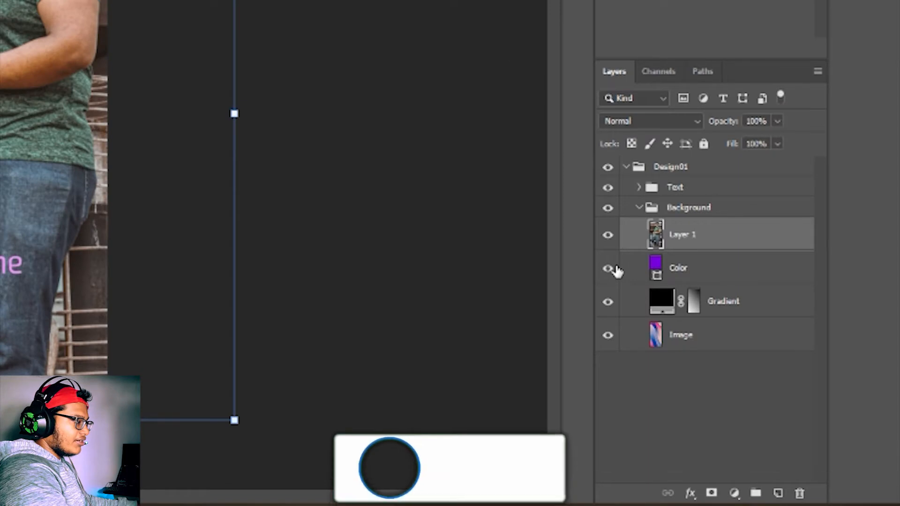
Step: Hide the Color layer and the Text group in the Design01 group, and deselect the photo layer
left_click(729, 352)
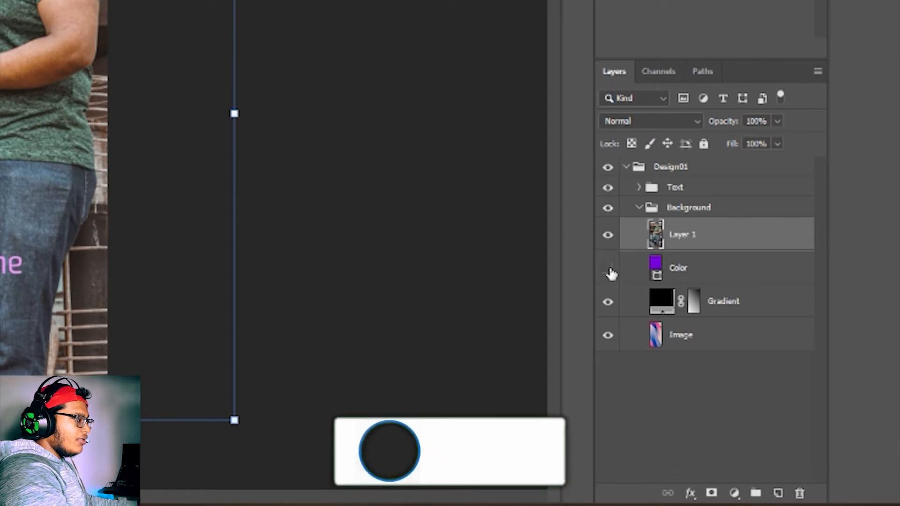
left_click(608, 188)
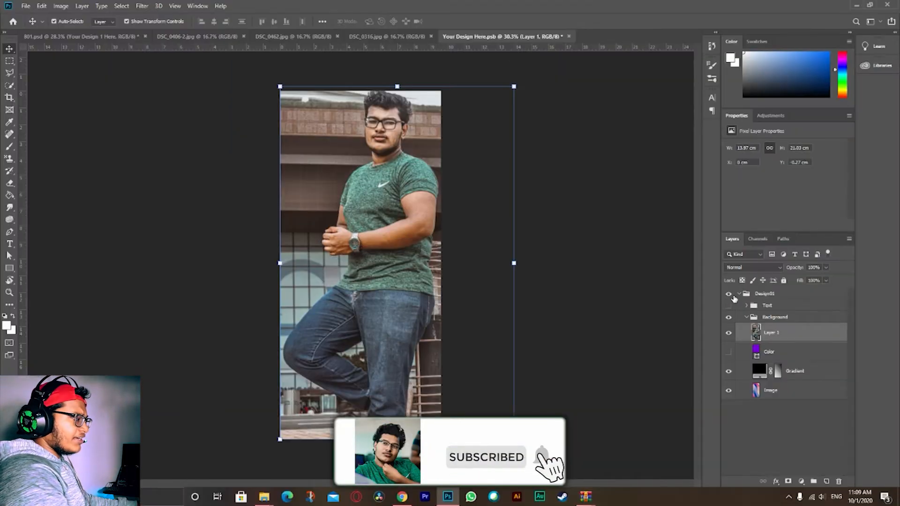
left_click(729, 306)
left_click(729, 306)
left_click(590, 256)
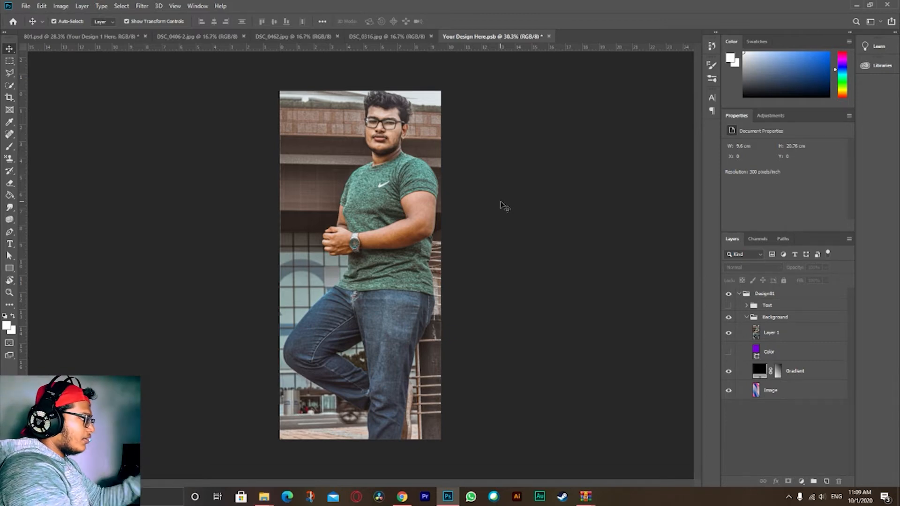
Step: Select the whole canvas, save Your Design Here.psb, and return to 801.psd
key("ctrl")
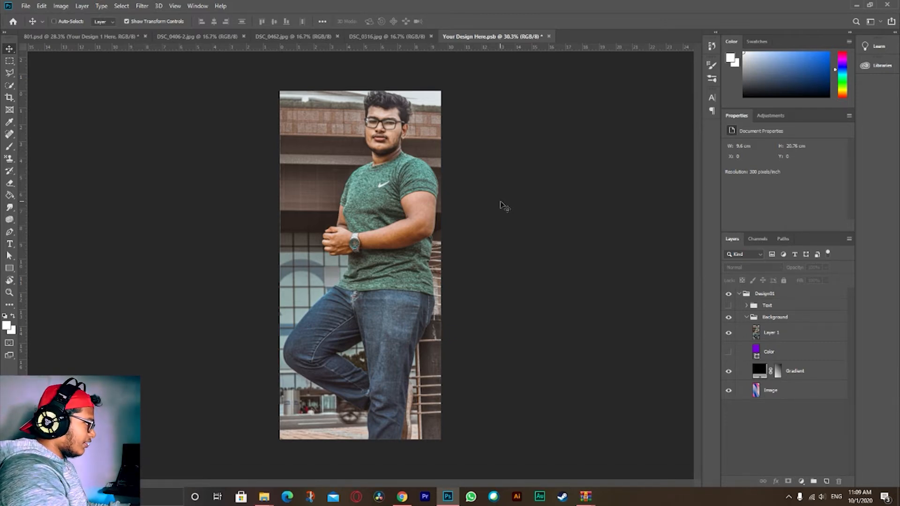
key("ctrl+a")
key("ctrl+s")
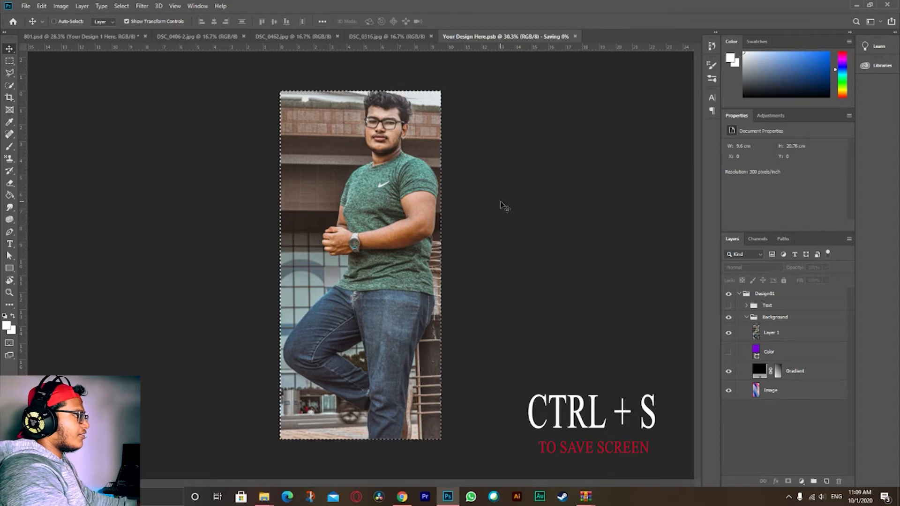
left_click(55, 38)
left_click(213, 115)
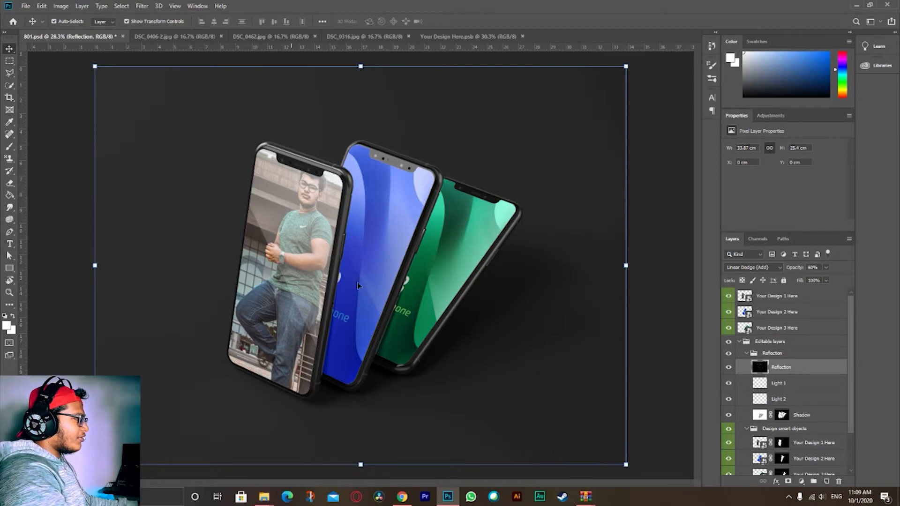
Step: Look through the open photos and open the Your Design 2 Here smart object from the Design smart objects group in 801.psd
left_click(347, 36)
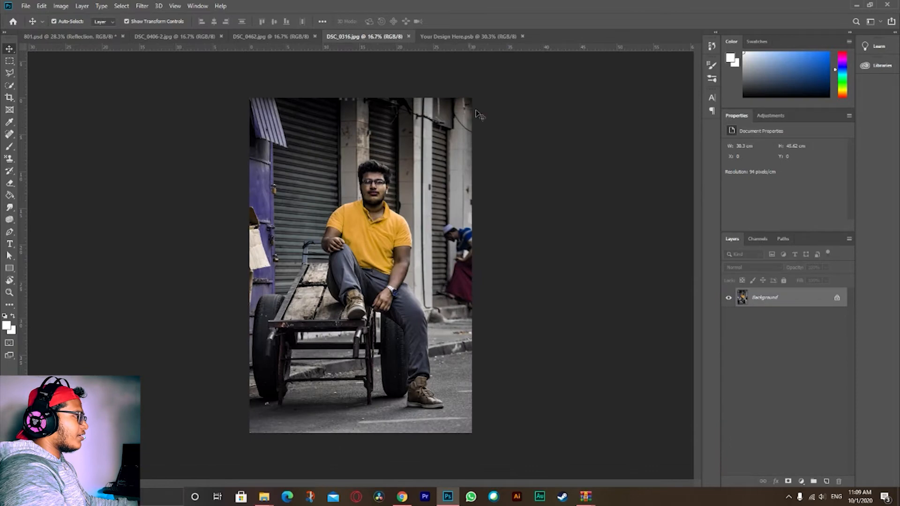
left_click(158, 37)
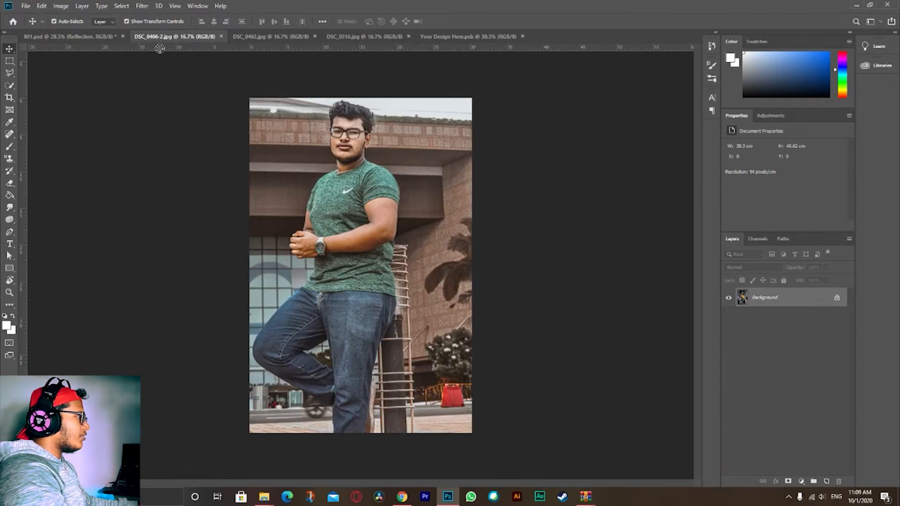
left_click(382, 37)
left_click(300, 37)
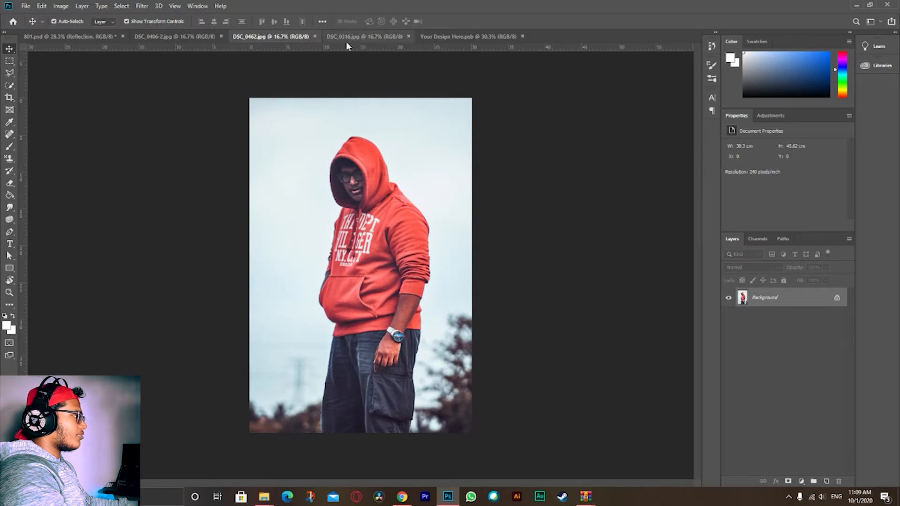
left_click(32, 37)
left_click(412, 243)
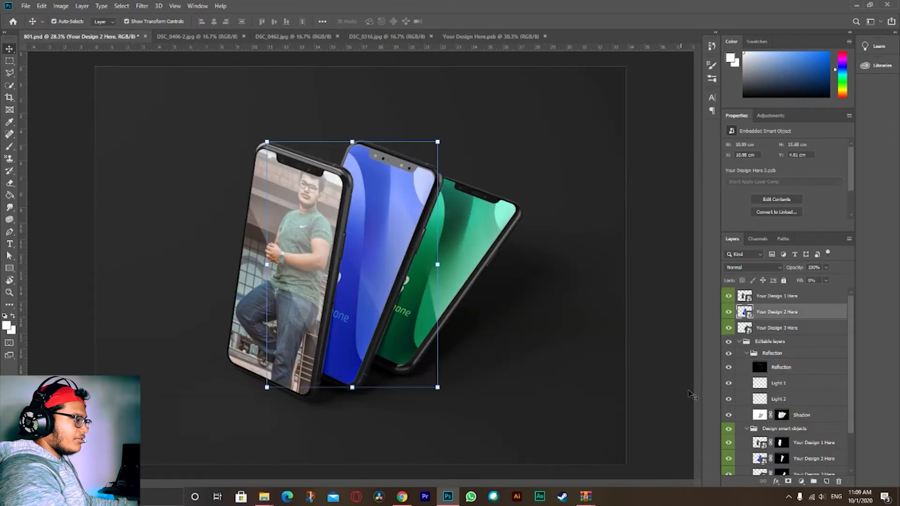
scroll(800, 437, "down", 1)
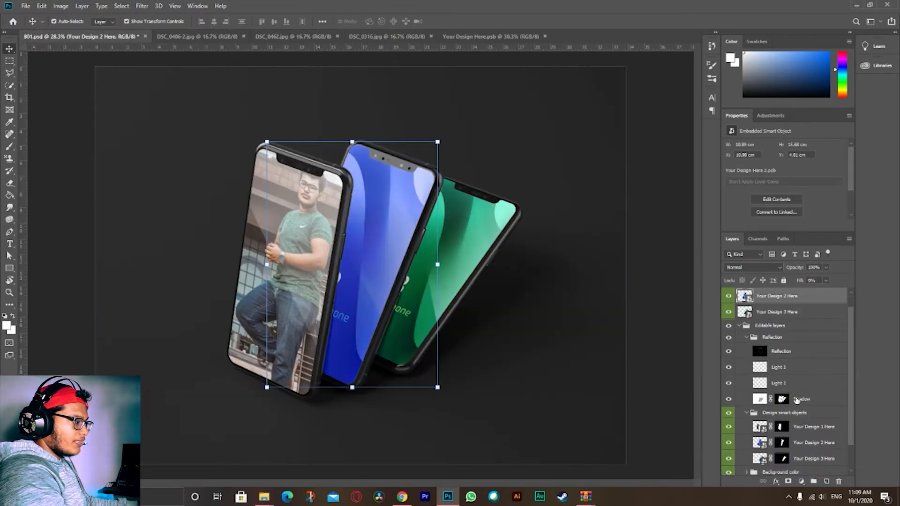
left_click(762, 444)
double_click(762, 443)
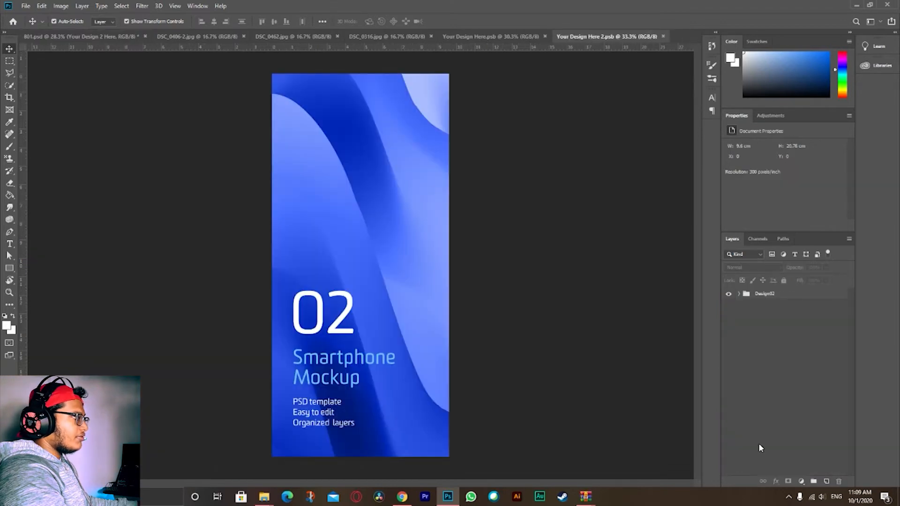
Step: Copy the DSC_0462.jpg red hoodie photo into Your Design Here 2.psb as a layer above the design group
left_click(238, 37)
left_click(291, 37)
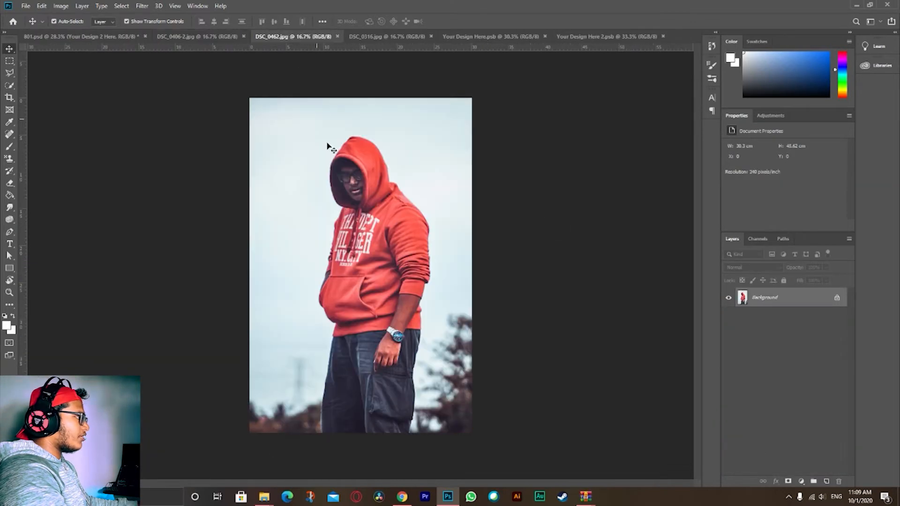
left_click(598, 37)
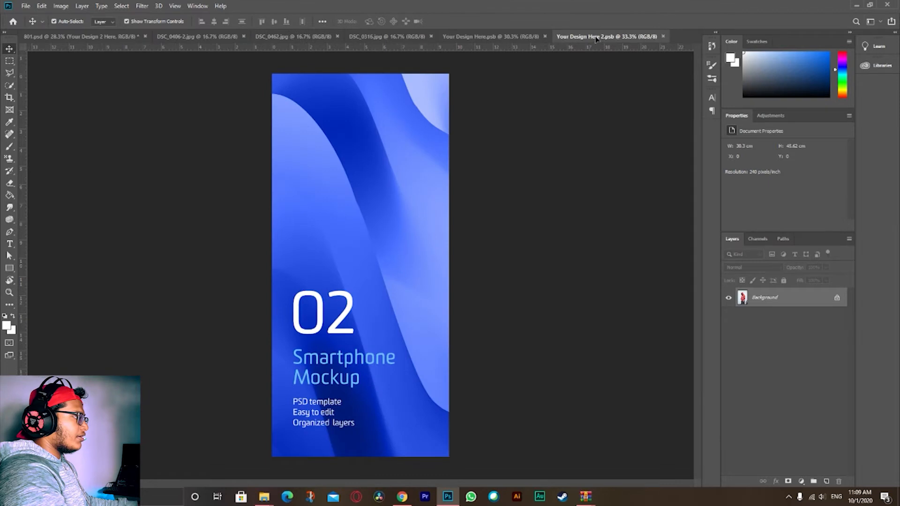
left_click_drag(509, 66, 381, 233)
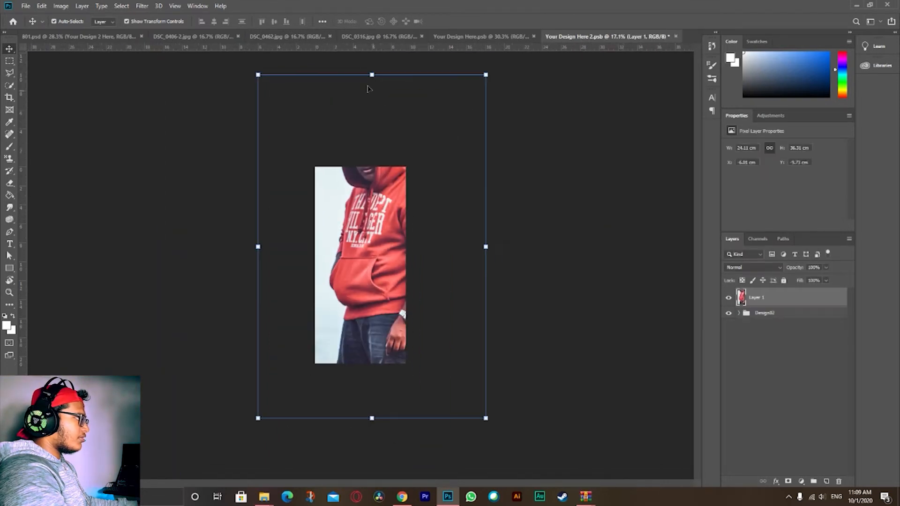
Step: Scale the red hoodie photo to about 13.97 × 21.03 cm and center it horizontally over the canvas
left_click_drag(376, 78, 373, 164)
left_click_drag(380, 421, 374, 365)
left_click_drag(354, 287, 349, 284)
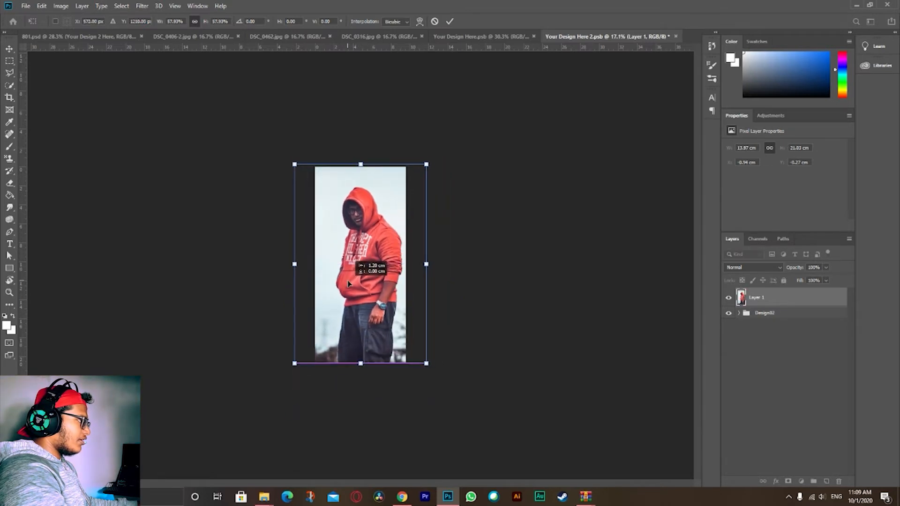
key("Return")
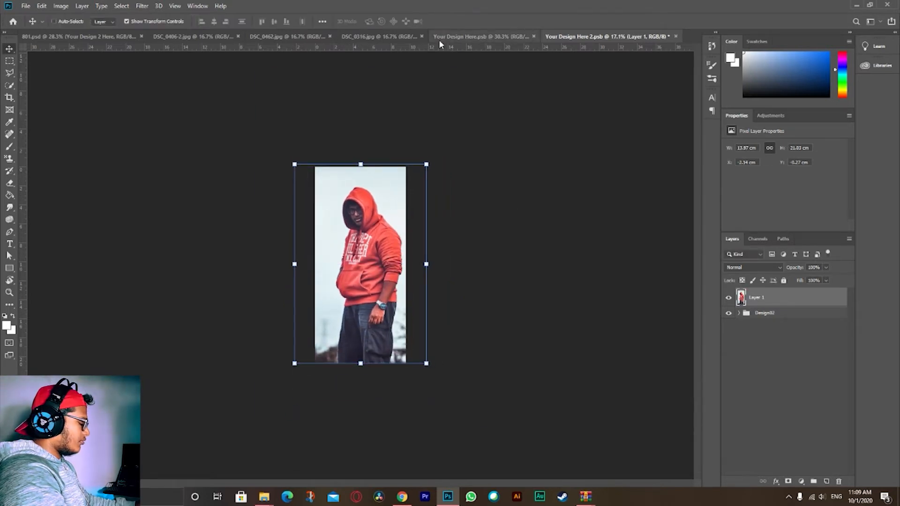
Step: Save Your Design Here 2.psb and return to the 801.psd mockup
key("ctrl+s")
left_click(60, 37)
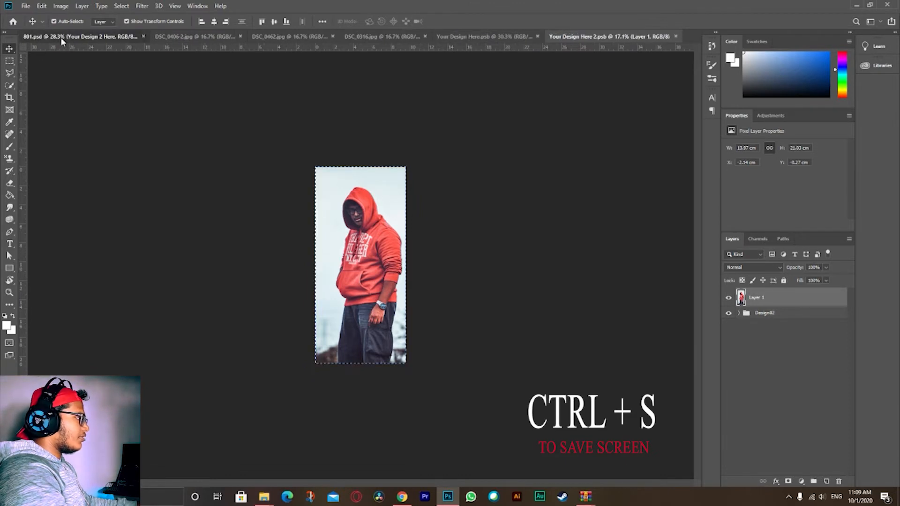
left_click(553, 156)
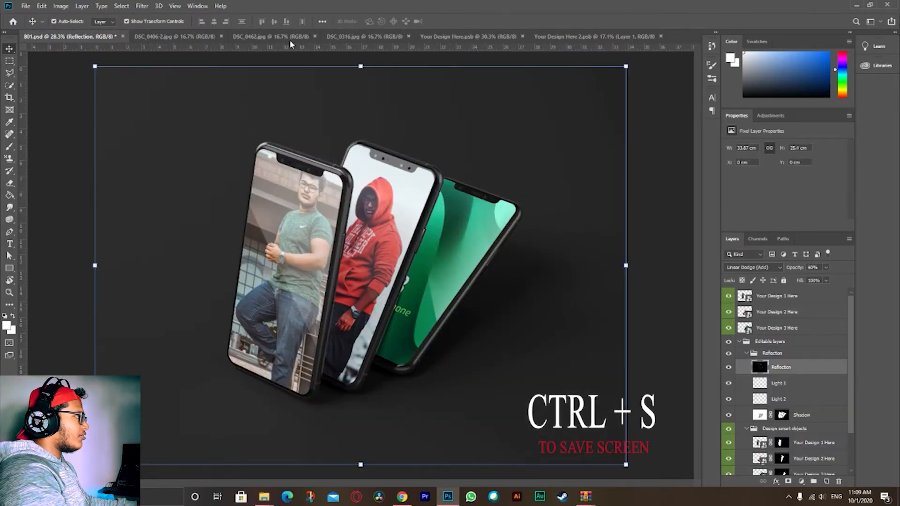
Step: Check the remaining open photos and open the Your Design 3 Here smart object from the Design smart objects group in 801.psd
left_click(271, 37)
left_click(364, 37)
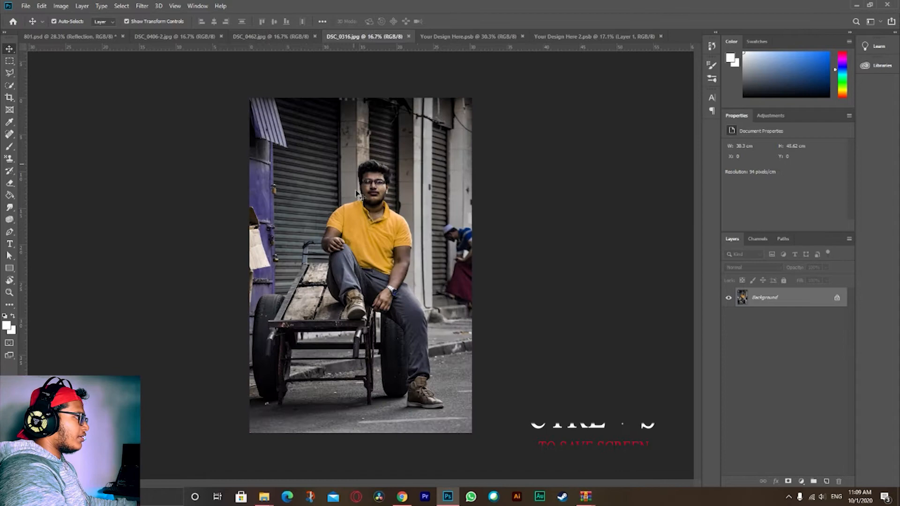
left_click(69, 42)
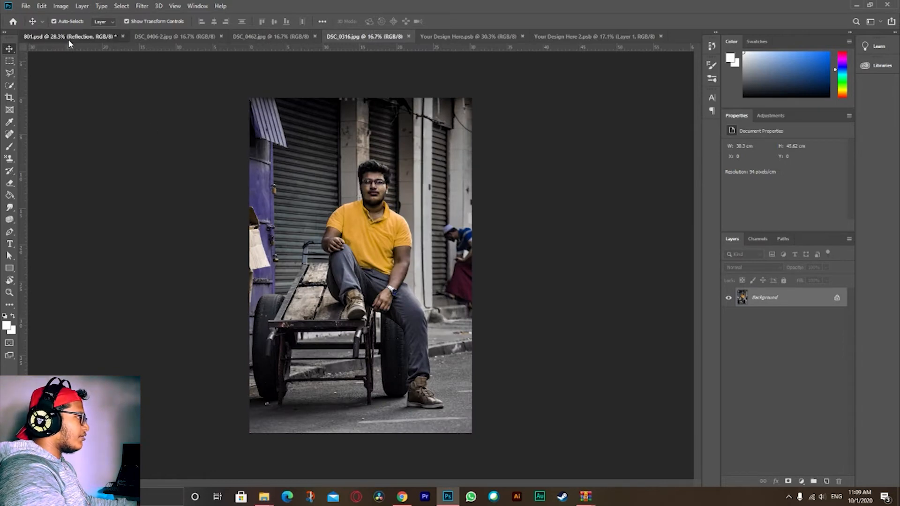
left_click(456, 217)
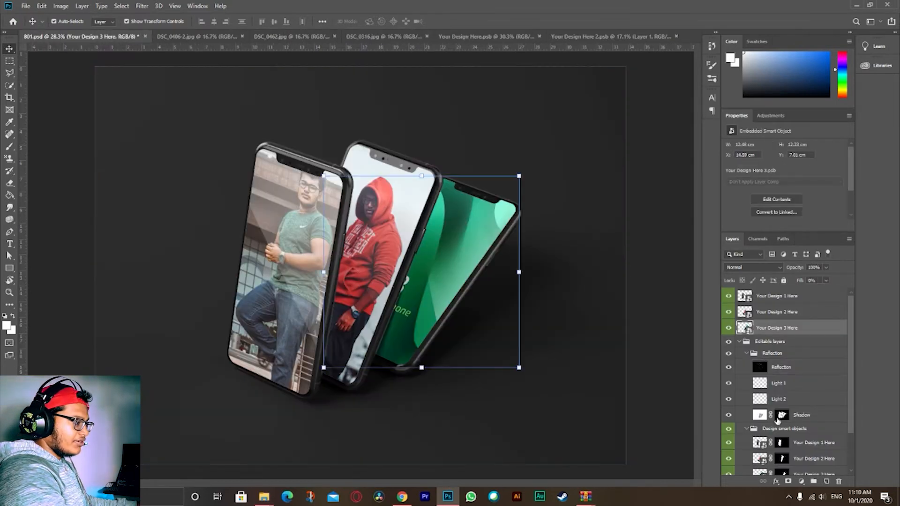
scroll(778, 422, "down", 1)
left_click(763, 444)
double_click(760, 443)
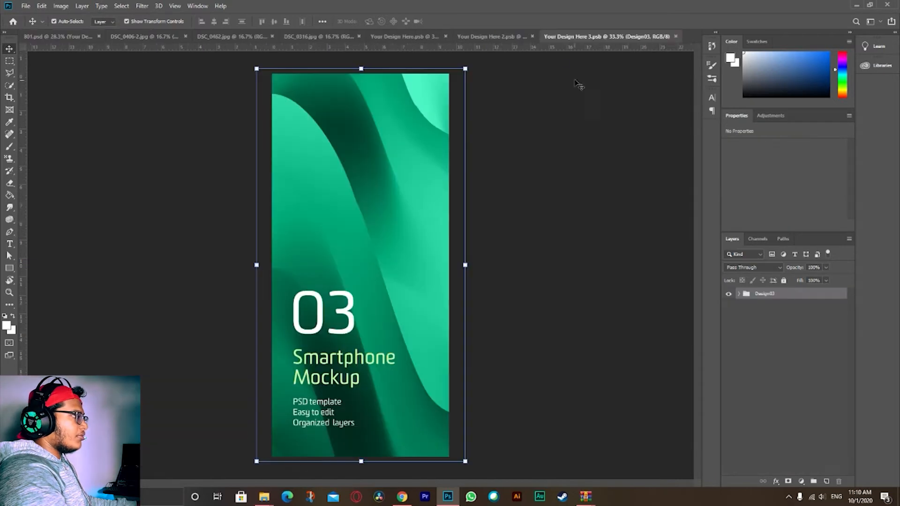
Step: Copy the DSC_0316.jpg yellow shirt photo into Your Design Here 3.psb as a layer above the design group
left_click(201, 36)
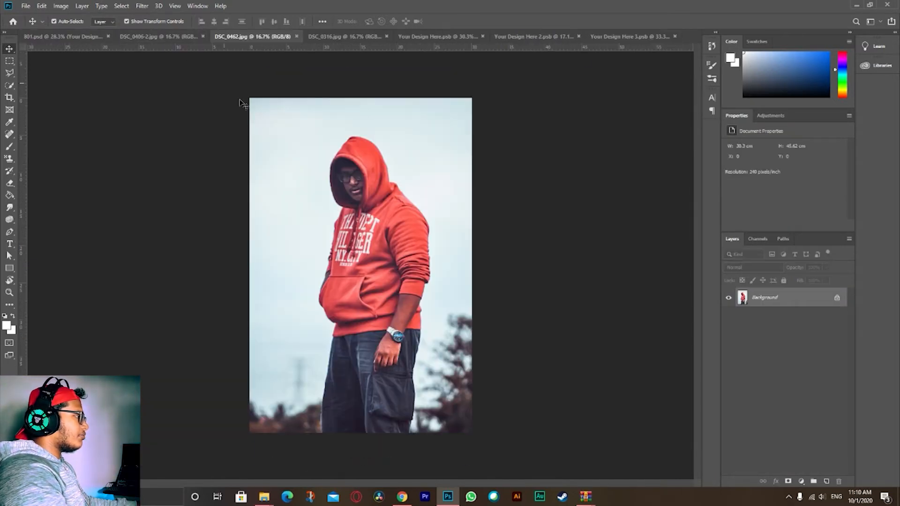
left_click(349, 36)
left_click(624, 36)
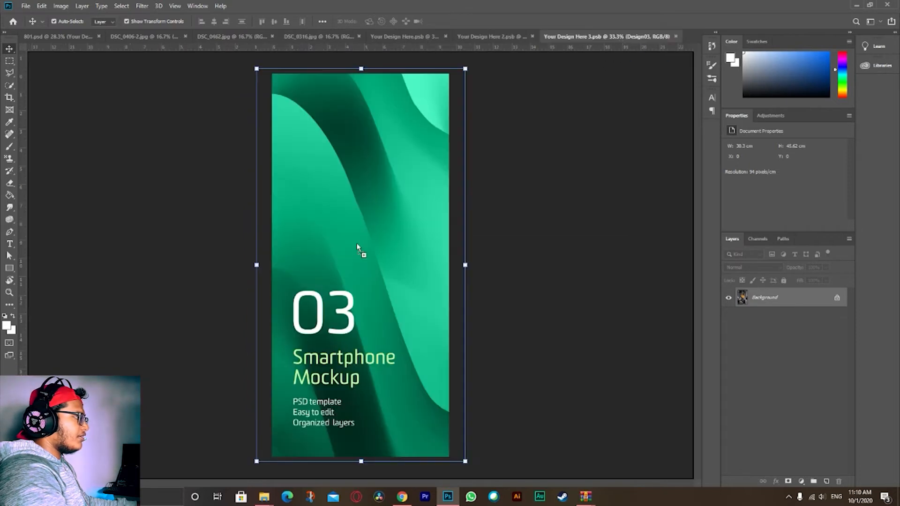
key("ctrl+v")
Step: Scale the yellow shirt photo to about 13.97 × 21.03 cm and shift it about 1.25 cm left so the man is framed in the canvas
left_click_drag(361, 73, 360, 156)
left_click_drag(362, 453, 365, 378)
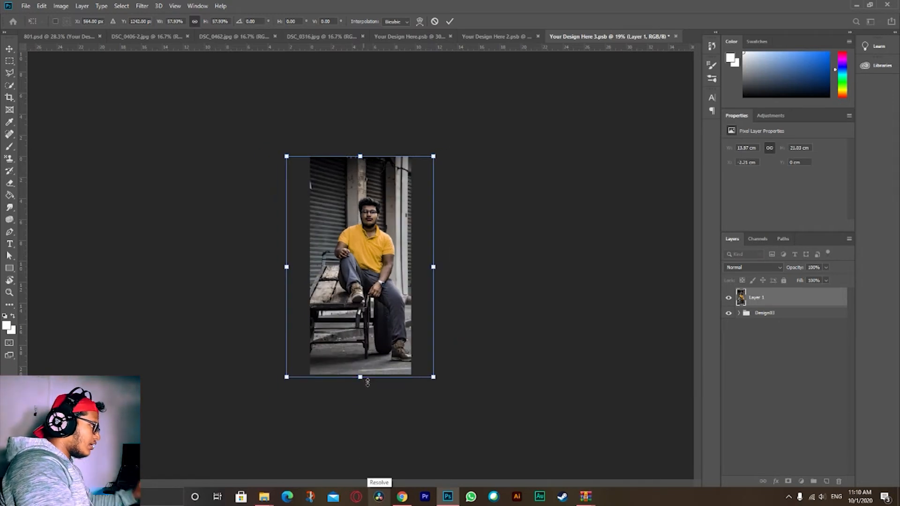
left_click_drag(387, 309, 374, 308)
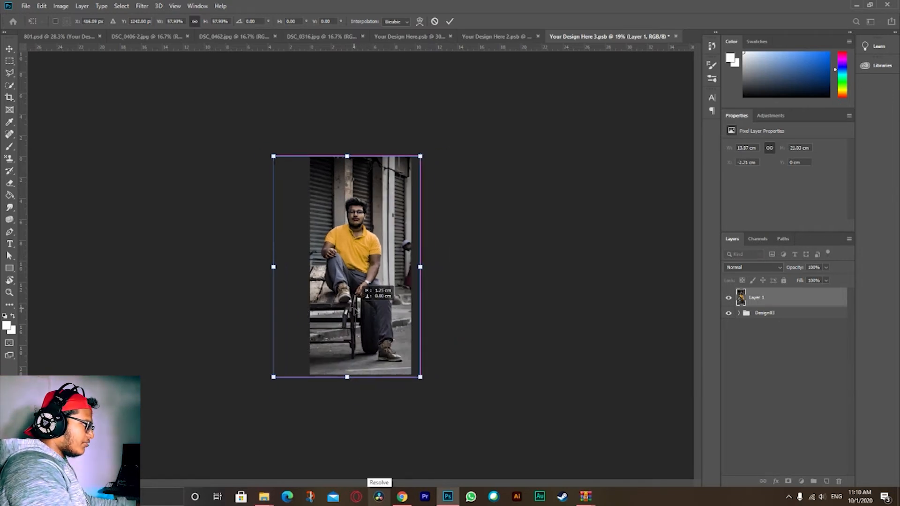
key("Return")
Step: Save Your Design Here 3.psb, return to 801.psd, and deselect its layers to view the whole mockup
key("ctrl+s")
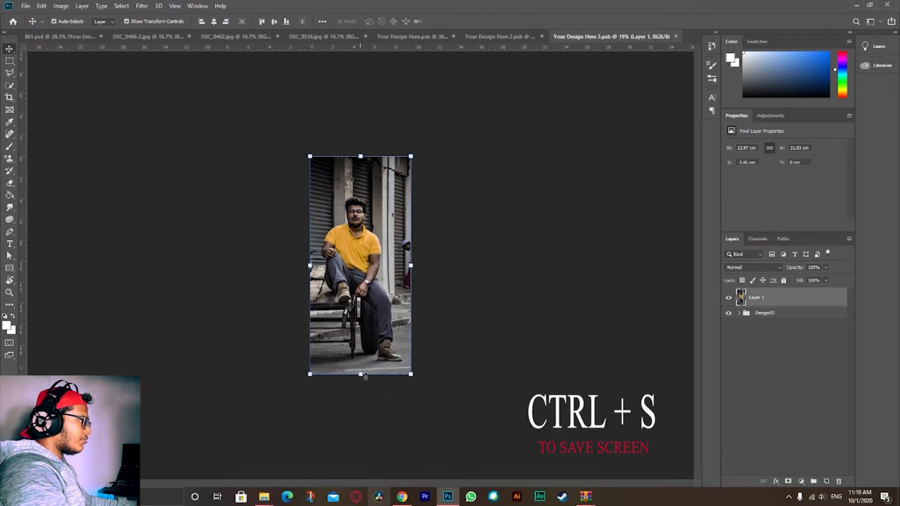
left_click(70, 36)
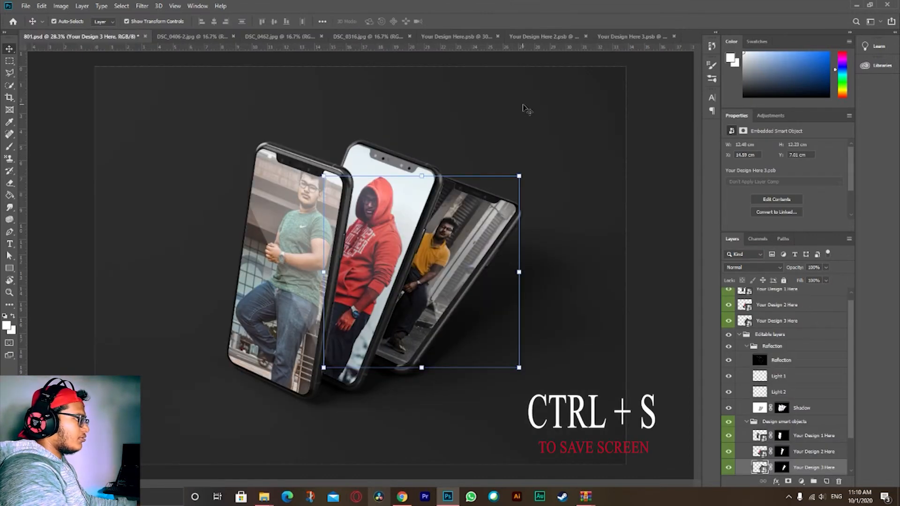
left_click(322, 347)
scroll(321, 345, "down", 5)
left_click(354, 68)
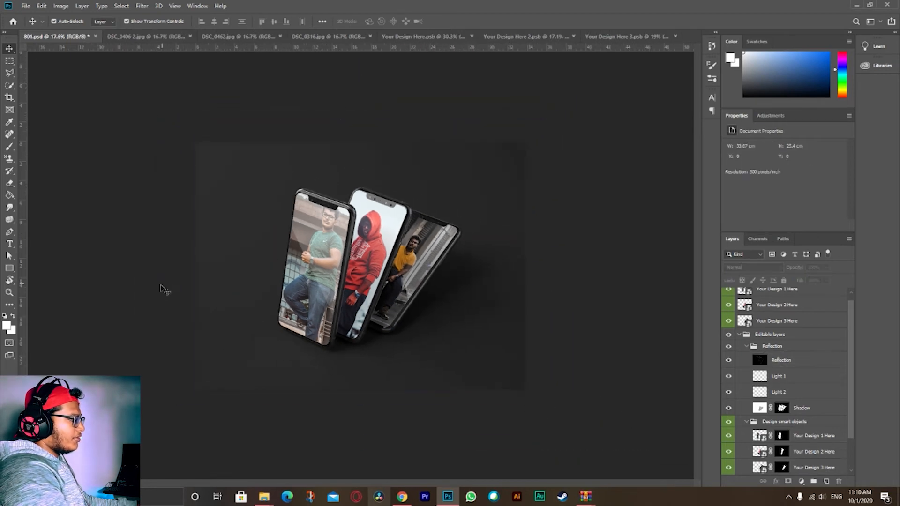
scroll(145, 285, "up", 1)
scroll(145, 287, "up", 1)
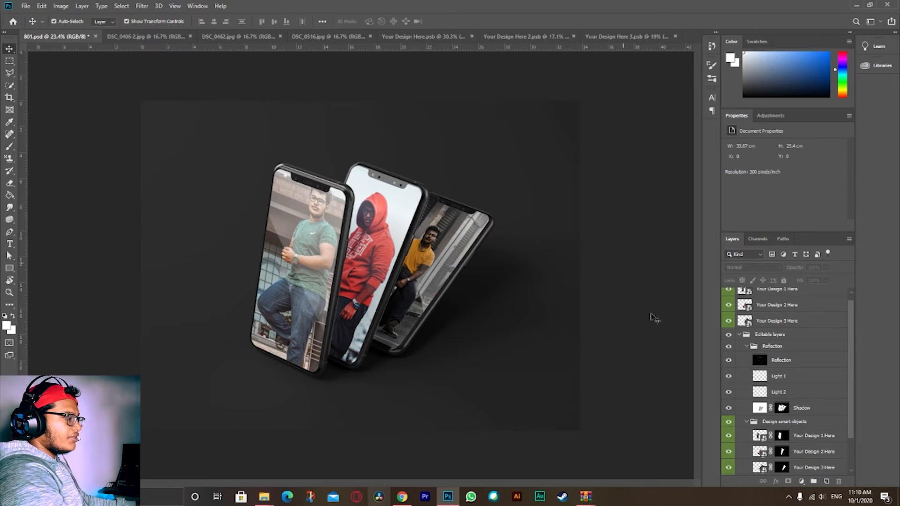
Step: Close the three smart object documents and the three source photos, keeping only 801.psd open
left_click(675, 36)
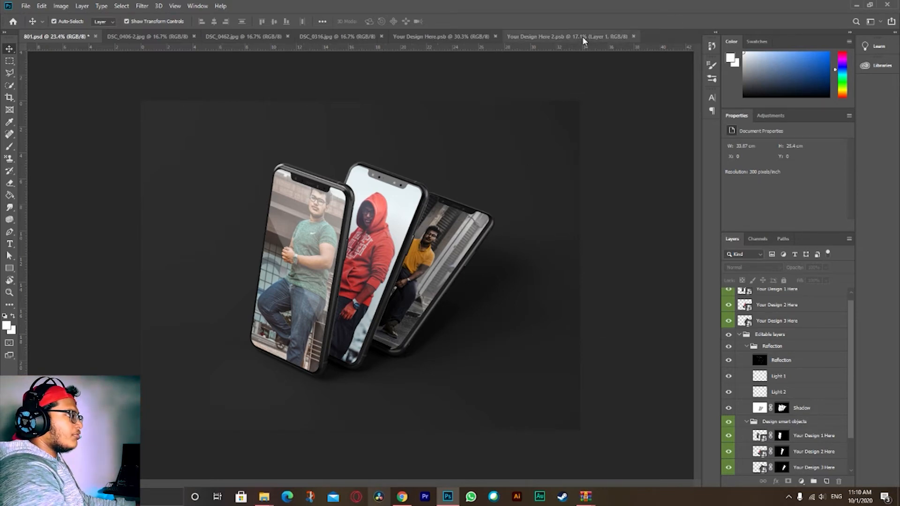
left_click(634, 36)
left_click(495, 36)
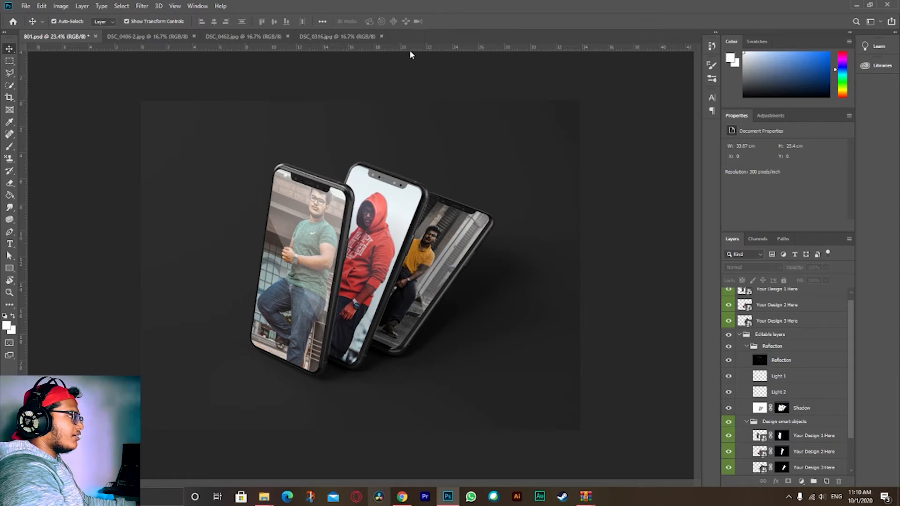
left_click(287, 36)
left_click(194, 37)
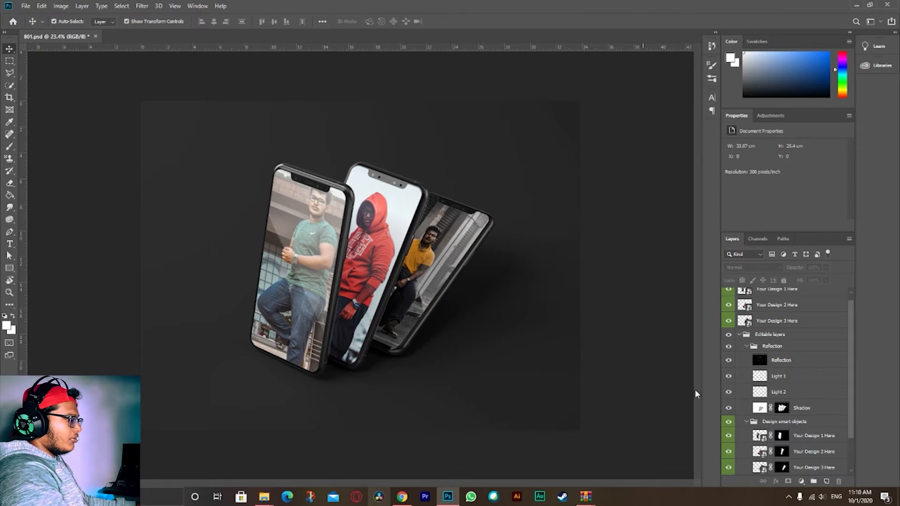
Step: Open the 57715.psd coffee cup mockup from the Raws folder
scroll(761, 393, "down", 3)
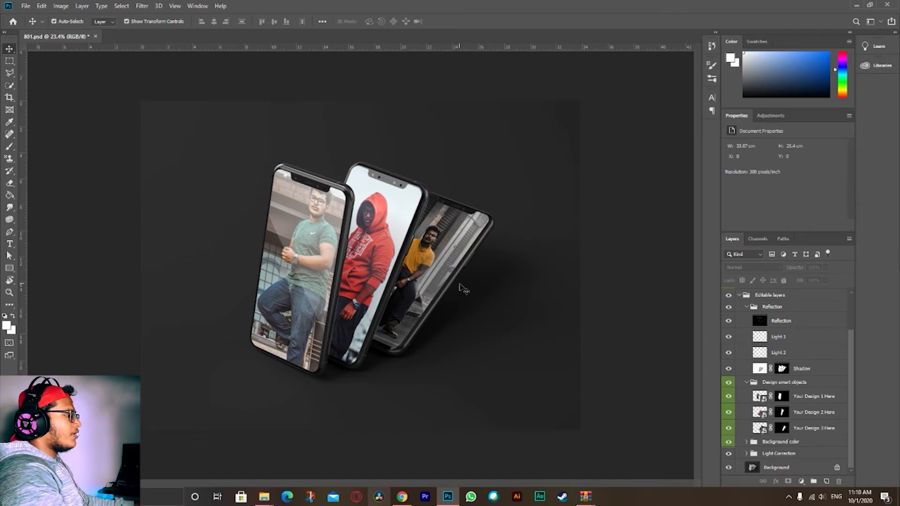
scroll(460, 287, "down", 2)
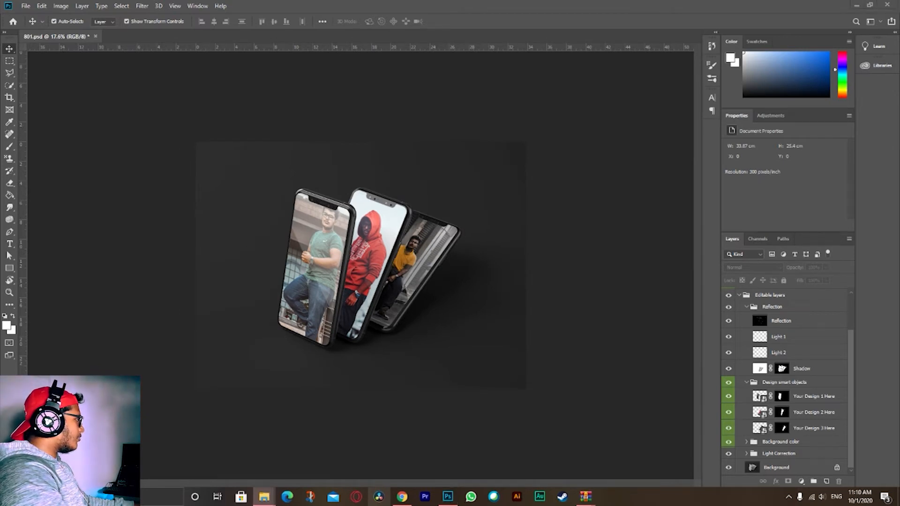
mouse_move(263, 501)
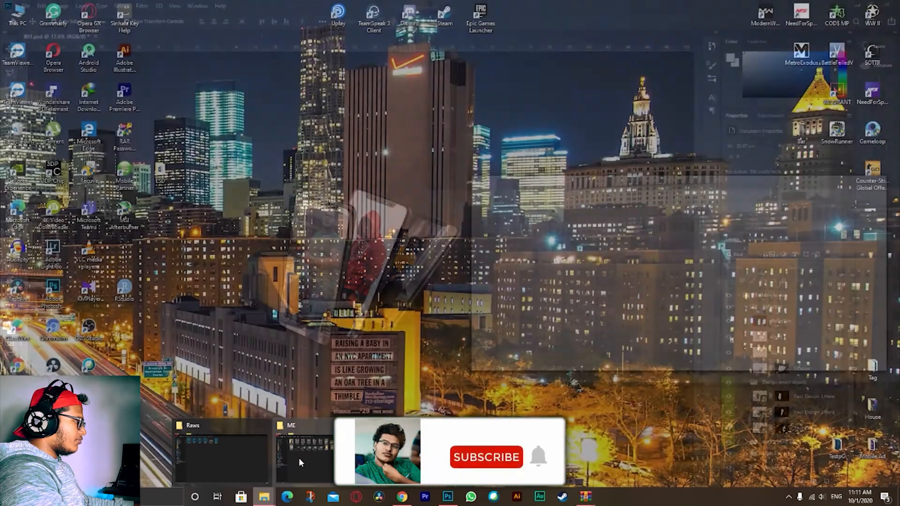
left_click(221, 453)
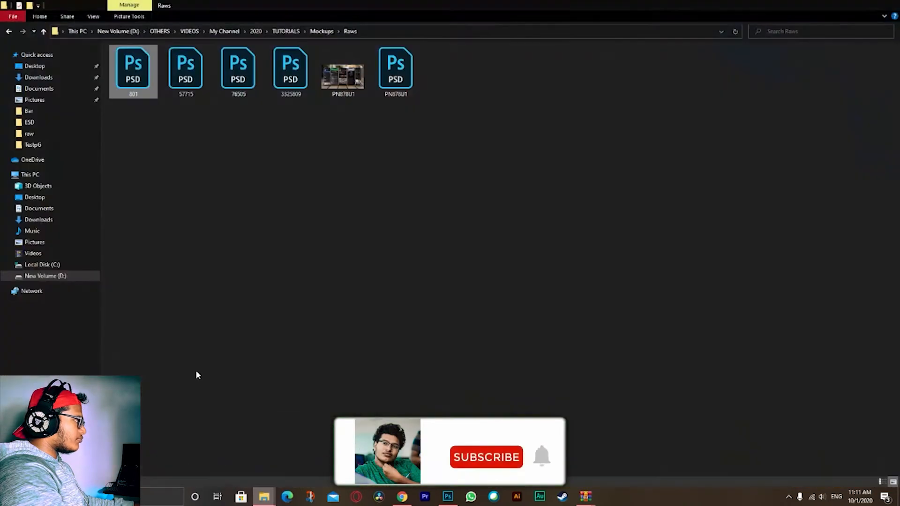
double_click(170, 66)
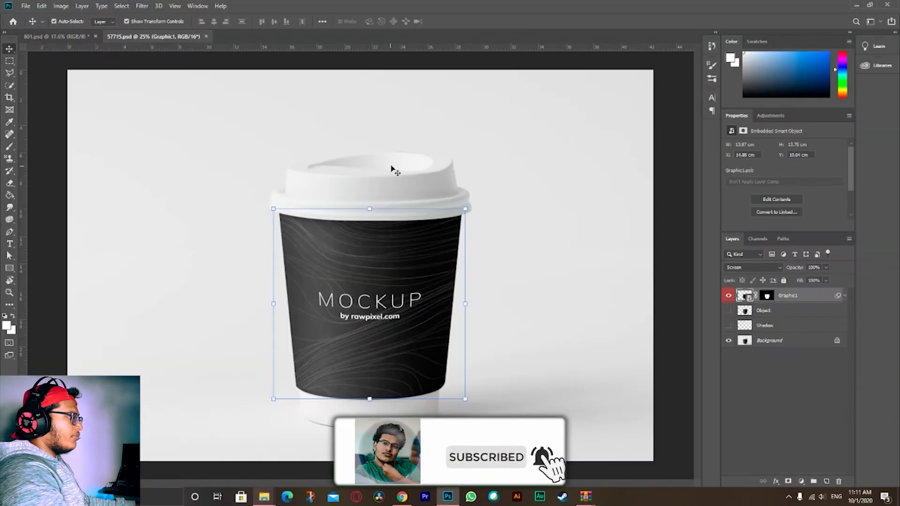
Step: Deselect the Graphic1 layer and make the Object and Shadow layers visible in 57715.psd
left_click(712, 97)
left_click(557, 93)
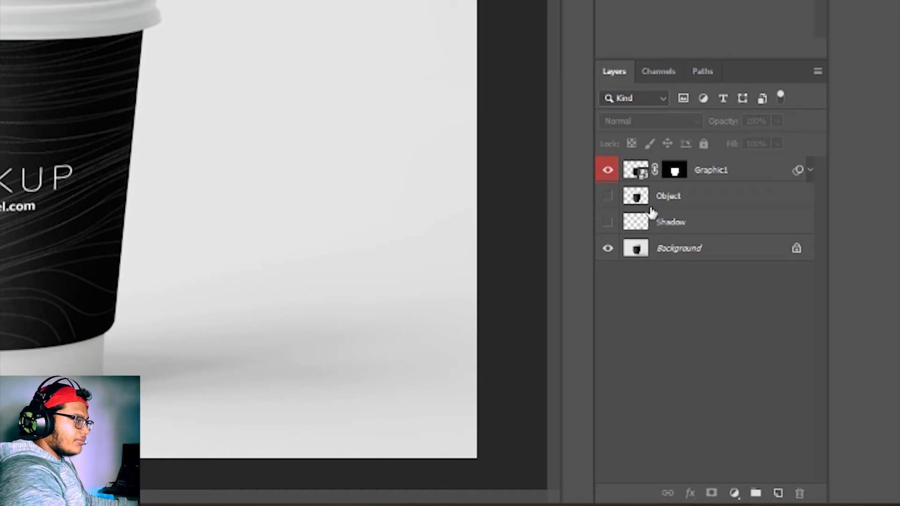
left_click(607, 197)
left_click(609, 222)
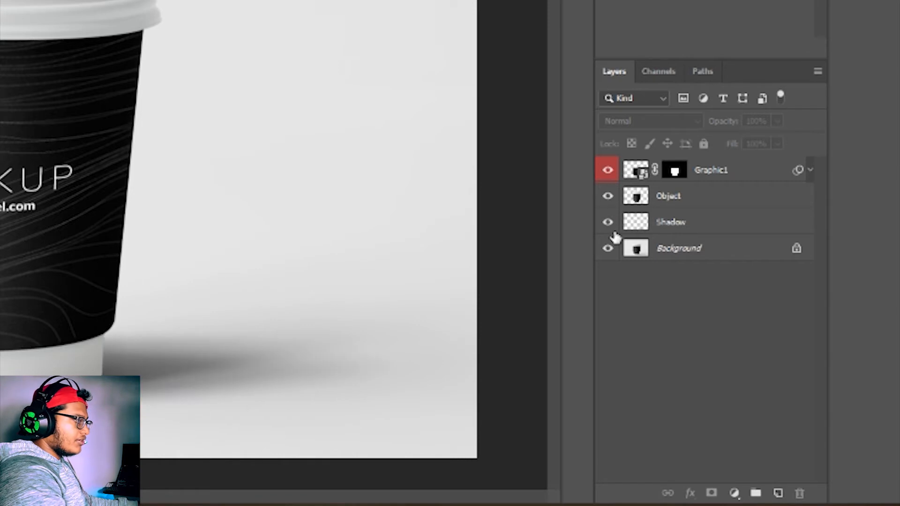
left_click(610, 225)
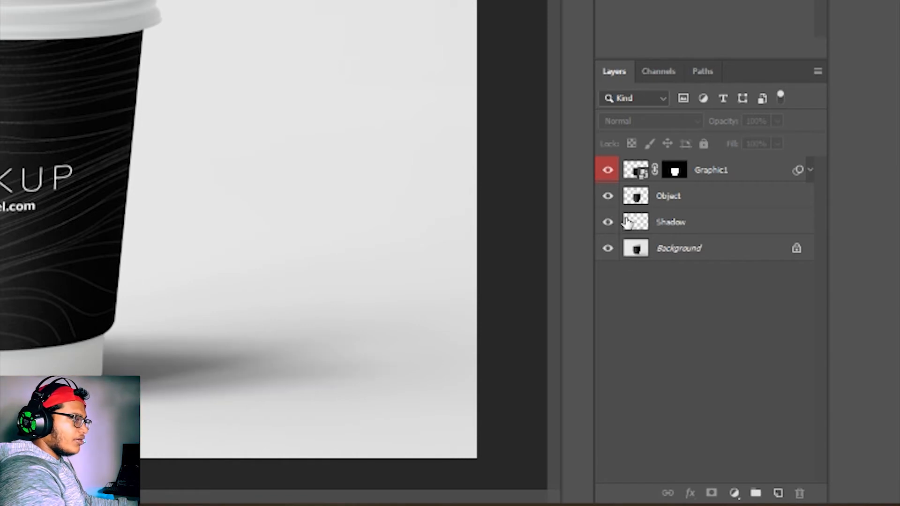
Step: Toggle the Graphic1 layer off and on, open its smart object contents, and compare them with the 801.psd layers
left_click(608, 172)
left_click(608, 171)
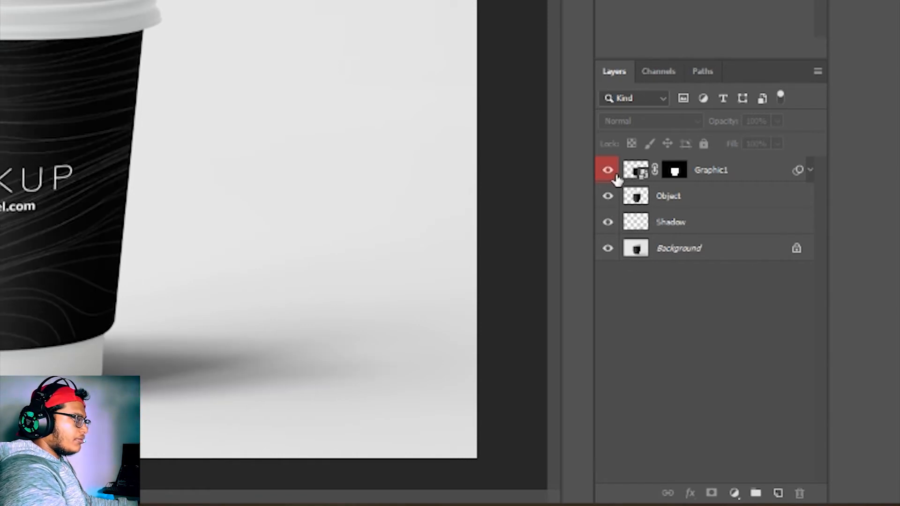
double_click(642, 175)
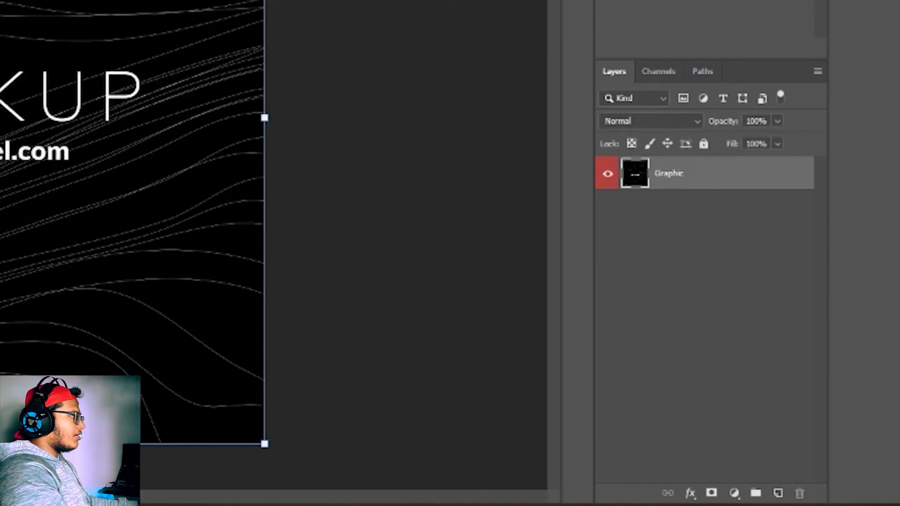
key("ctrl+Tab")
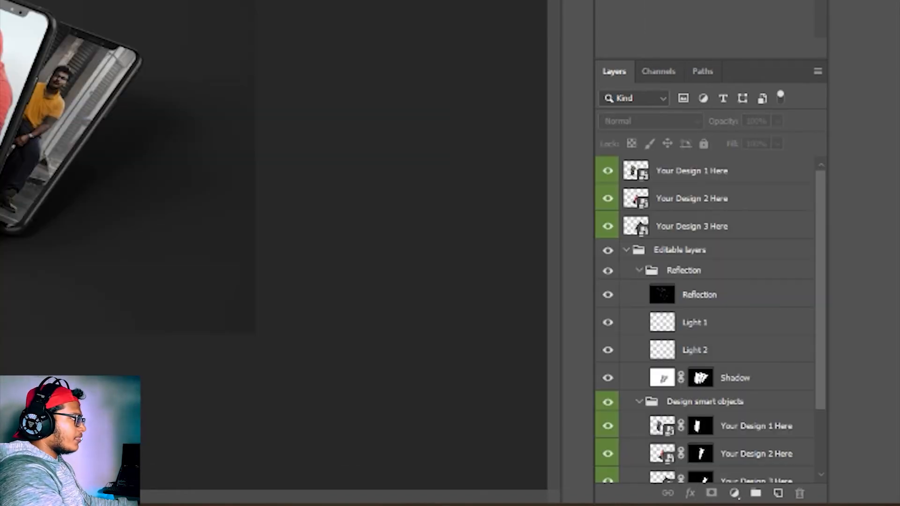
key("ctrl+Tab")
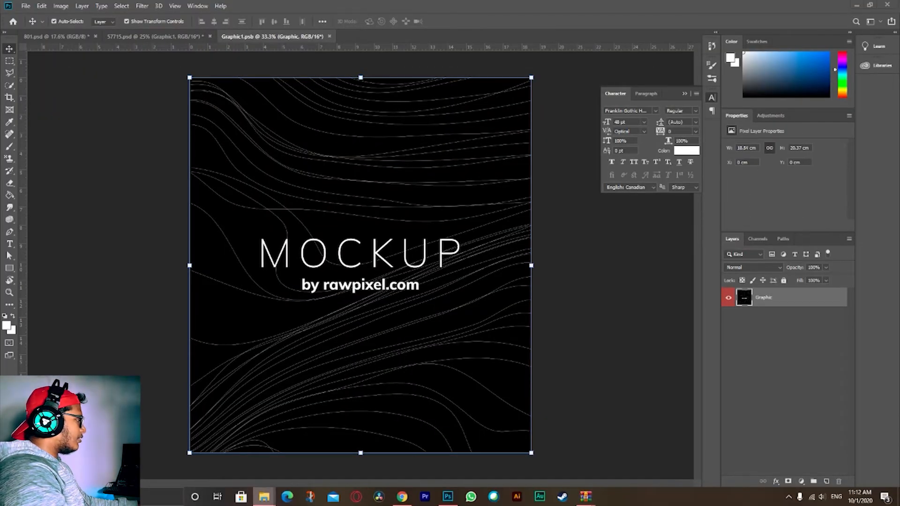
Step: Place the Coffee Time logo image at about 8.47 × 8.47 cm in the center of Graphic1.psb
left_click_drag(267, 274, 361, 281)
left_click_drag(370, 351, 374, 452)
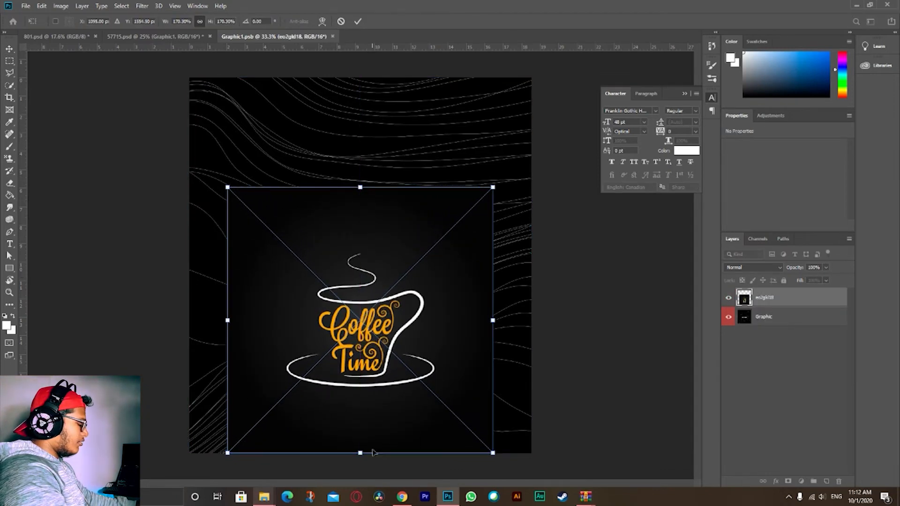
key("ctrl+z")
key("Return")
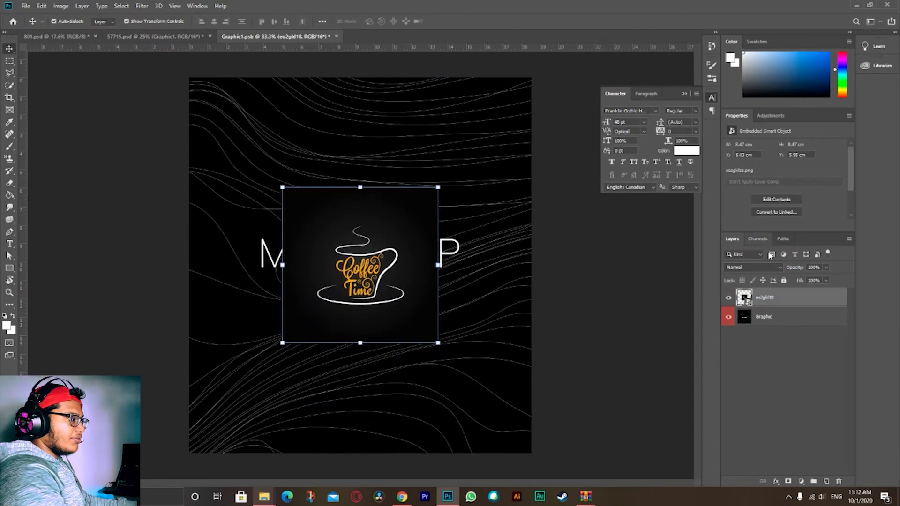
Step: Move the Coffee Time image to the canvas's top edge and scale it to about 20.66 × 20.66 cm to cover the canvas
left_click_drag(391, 254, 383, 145)
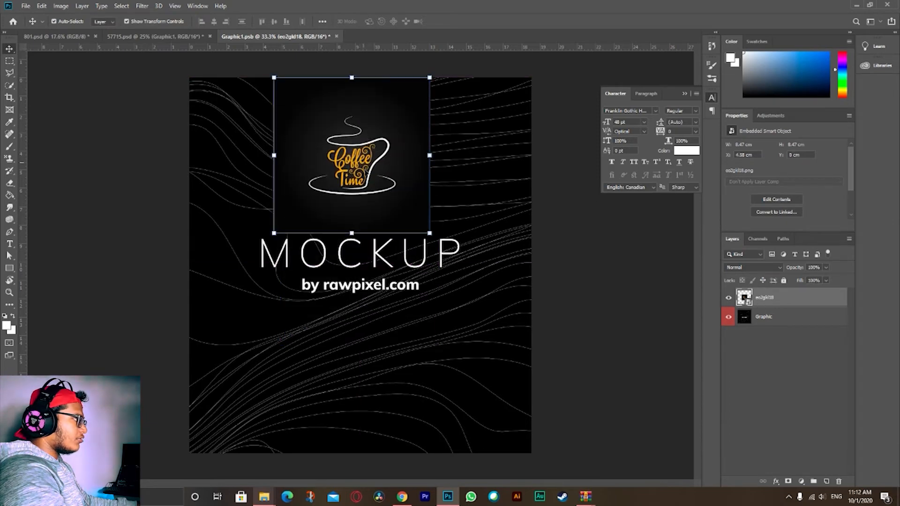
left_click_drag(354, 239, 352, 458)
left_click_drag(346, 380, 345, 380)
left_click(358, 21)
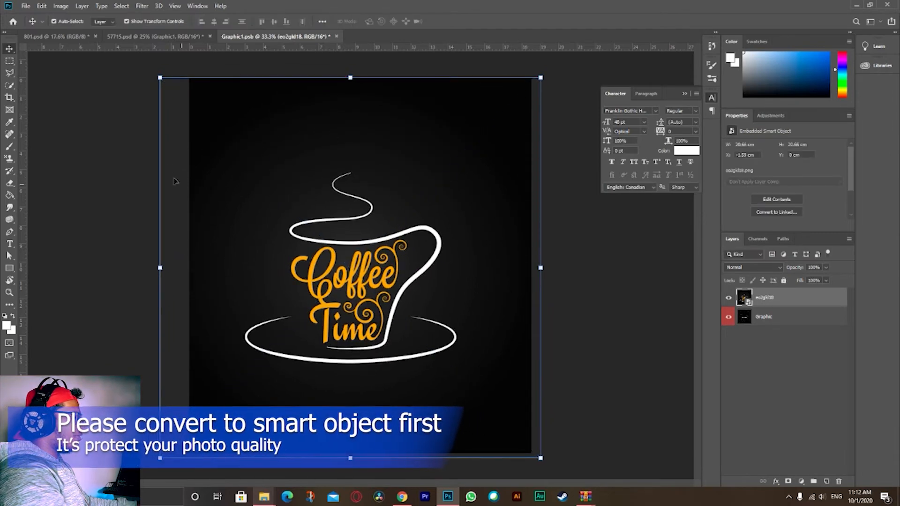
Step: Deselect the Coffee Time layer, select the whole canvas, and save Graphic1.psb
left_click(55, 62)
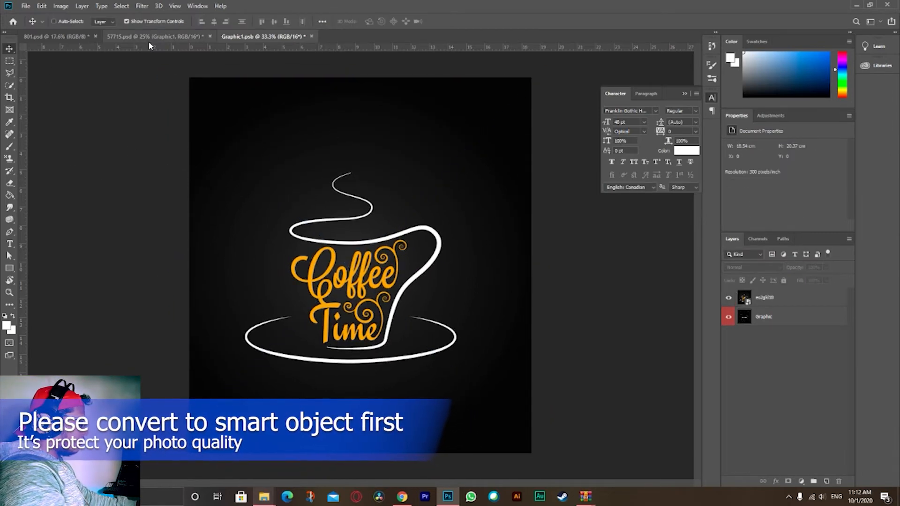
key("ctrl+a")
key("ctrl+s")
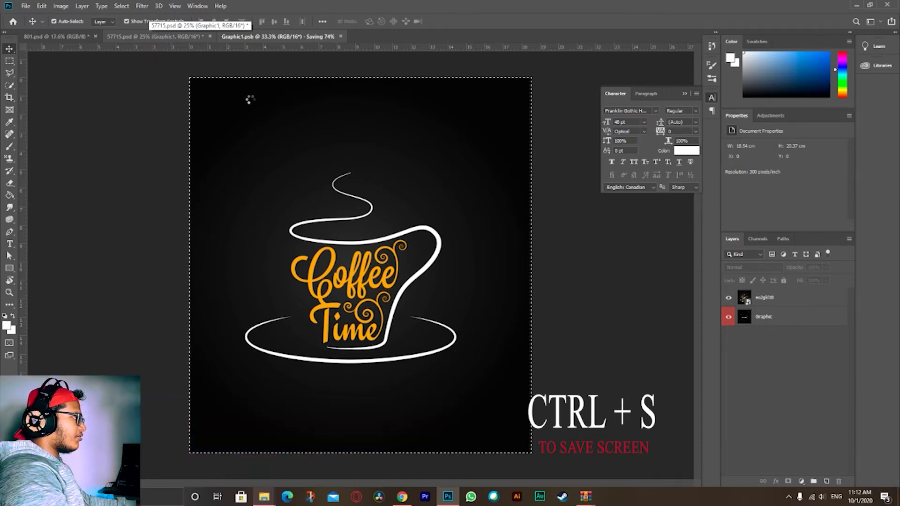
Step: Compare the cup design in 57715.psd with the artwork in Graphic1.psb
left_click(166, 40)
left_click(194, 224)
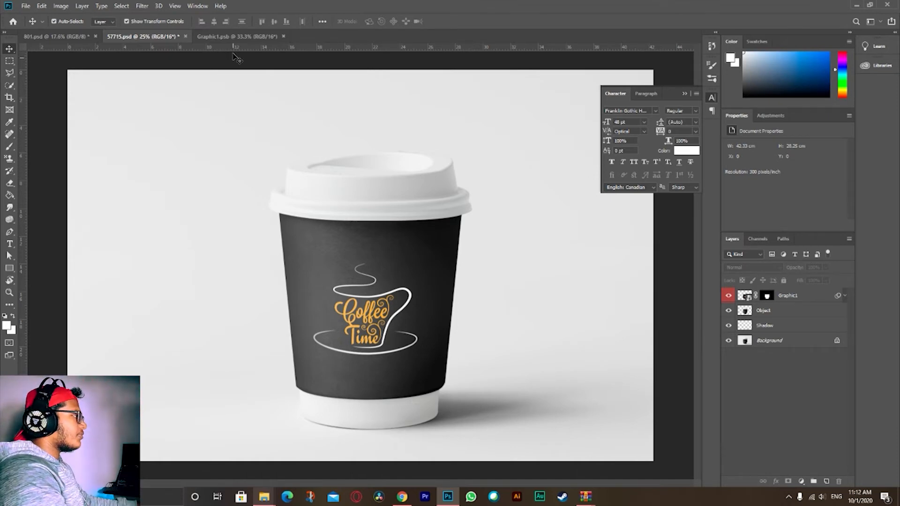
left_click(225, 36)
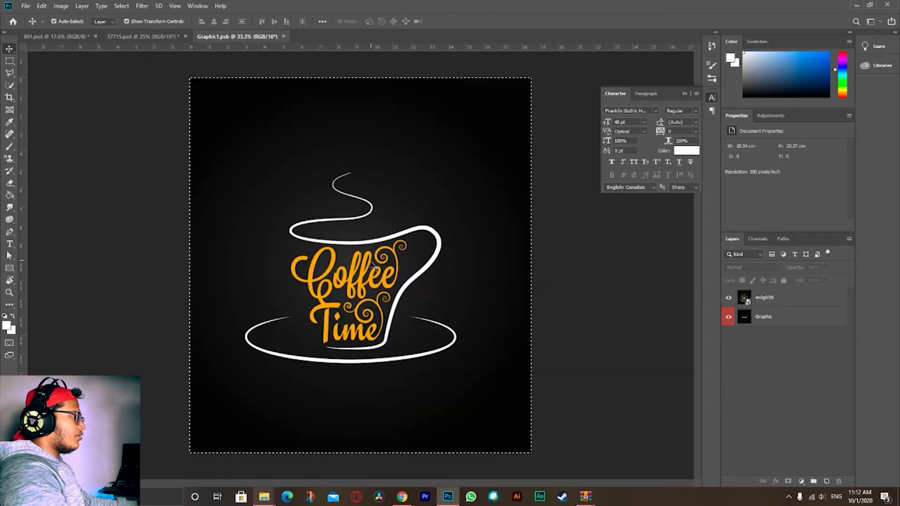
left_click(141, 36)
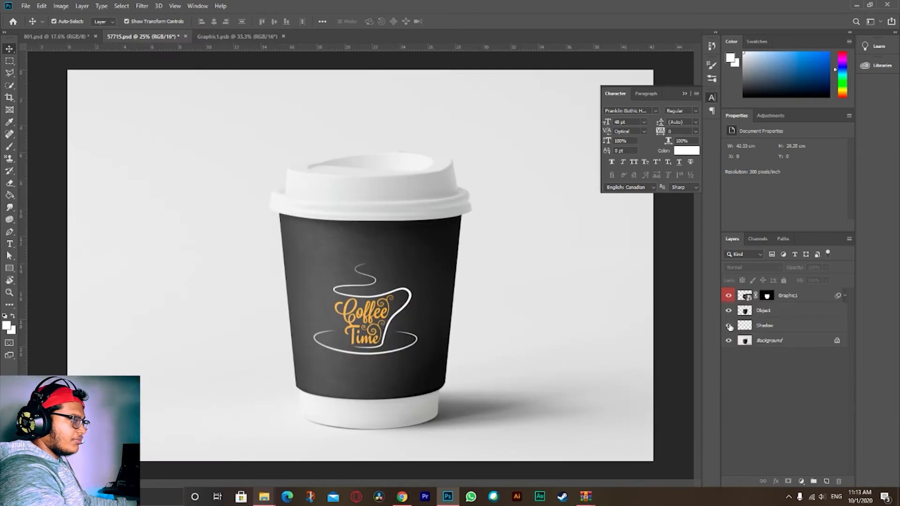
Step: Toggle the visibility of the Shadow, Background and Graphic1 layers in 57715.psd to examine how the cup mockup is built
left_click(729, 326)
left_click(729, 340)
left_click(729, 341)
left_click(731, 297)
left_click(730, 298)
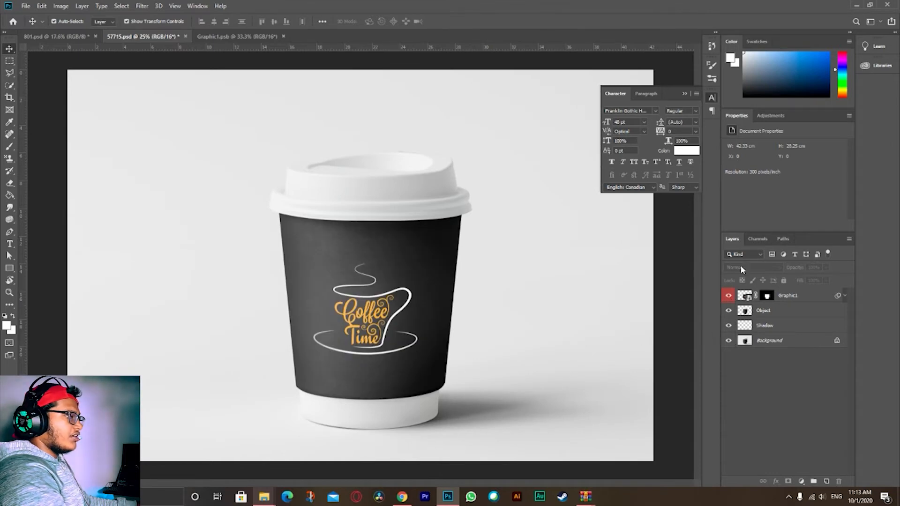
Step: Return to Graphic1.psb, clear its selection and select the whole canvas again
left_click(226, 40)
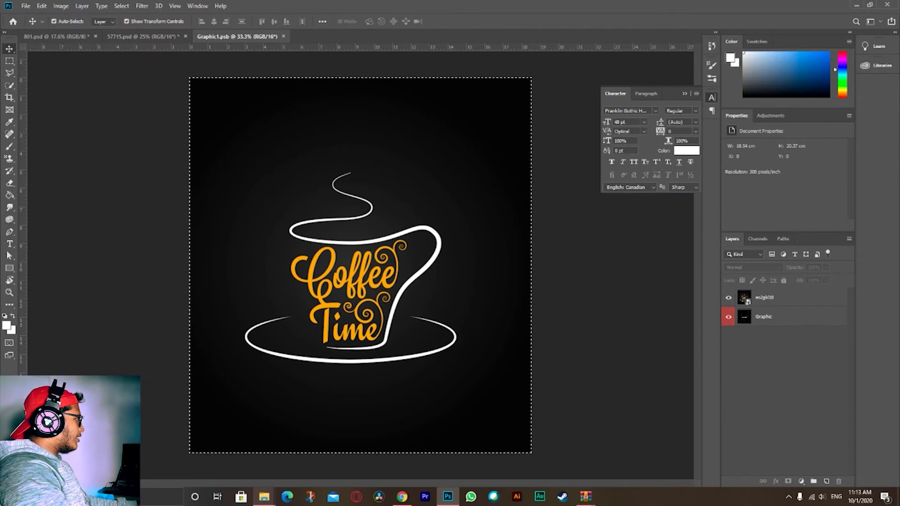
key("ctrl+d")
key("ctrl+a")
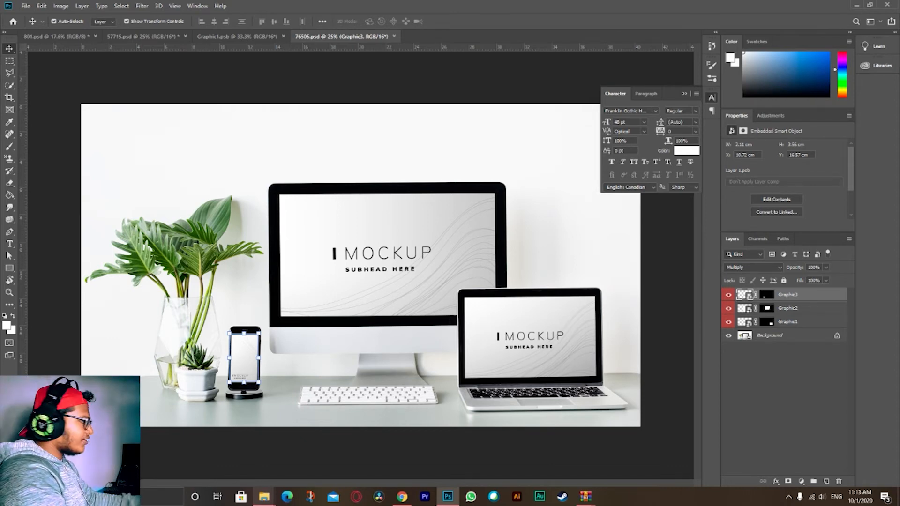
Step: Open the Graphic3 smart object contents of the 76505.psd mockup and close Graphic1.psb
left_click(264, 497)
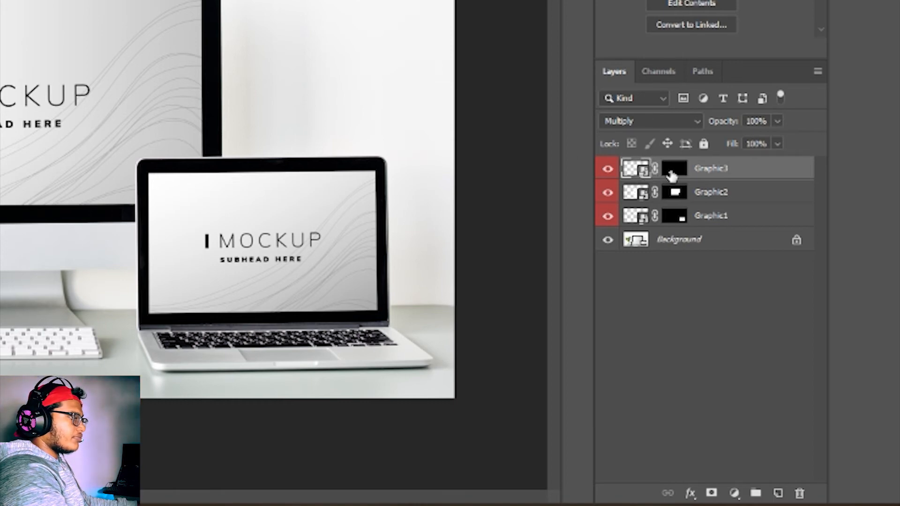
double_click(642, 175)
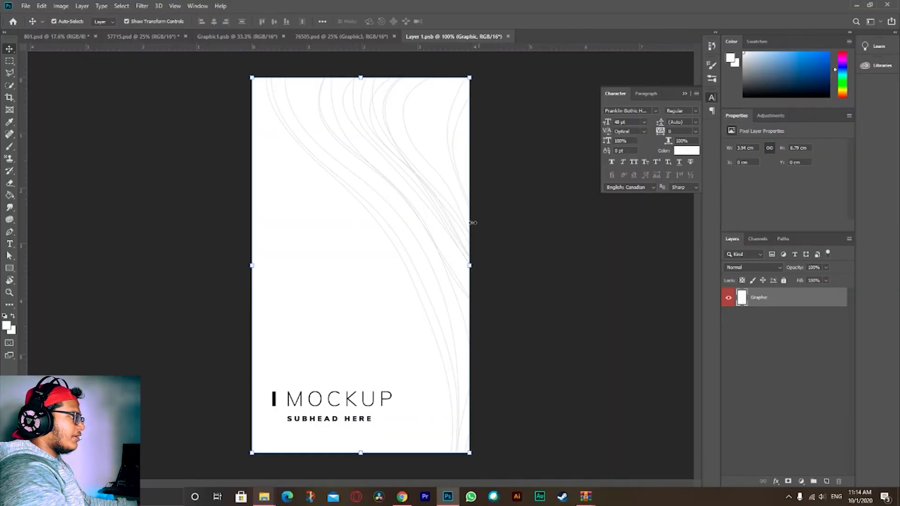
left_click(335, 38)
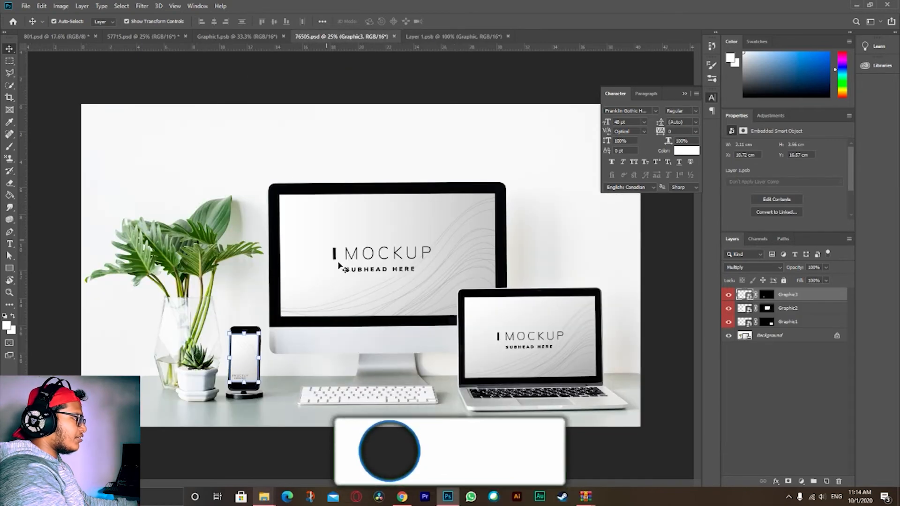
left_click(275, 36)
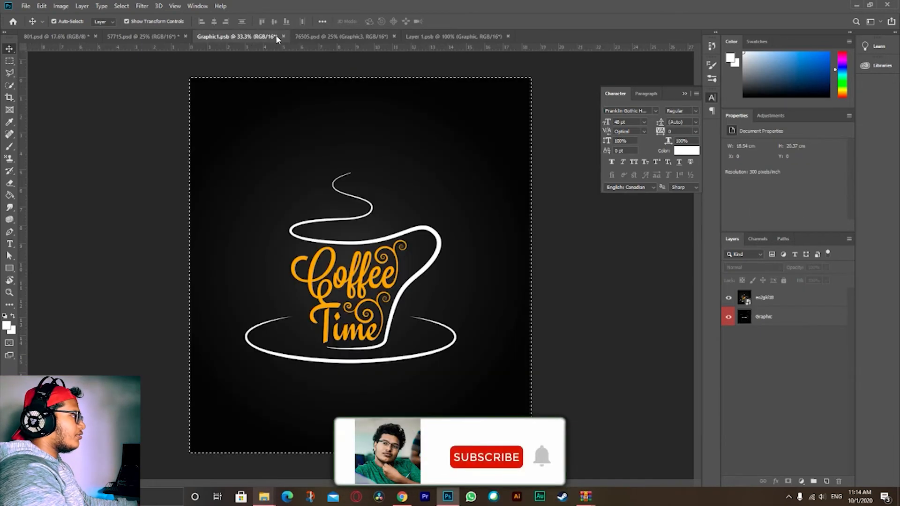
left_click(282, 36)
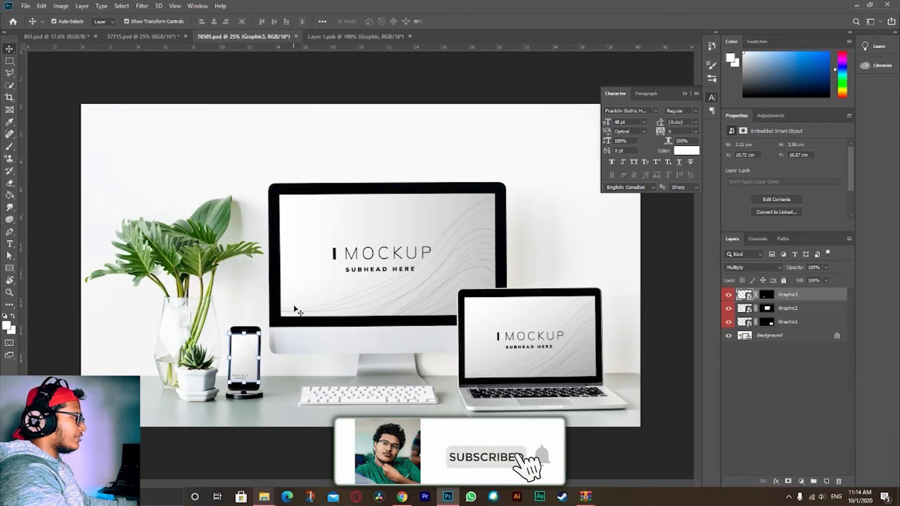
Step: Place the IMG_20200623_162254-2 photo in Layer 1.psb, widen it to about 16.45% to cover the canvas, and save the file
left_click(331, 37)
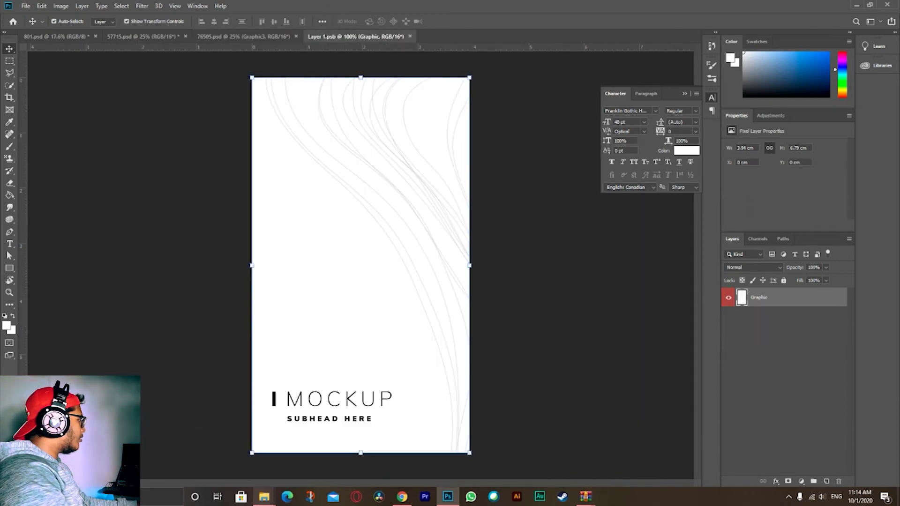
left_click_drag(226, 214, 361, 275)
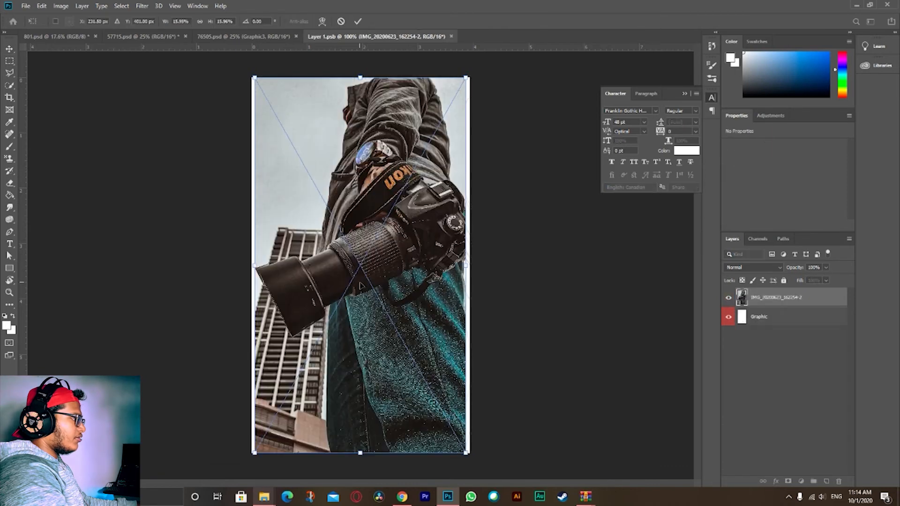
left_click_drag(385, 230, 389, 231)
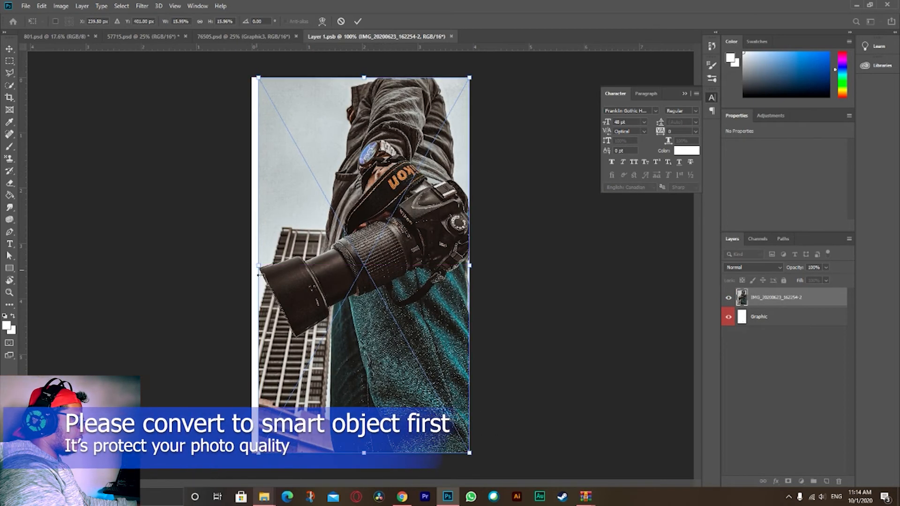
left_click_drag(261, 271, 254, 271)
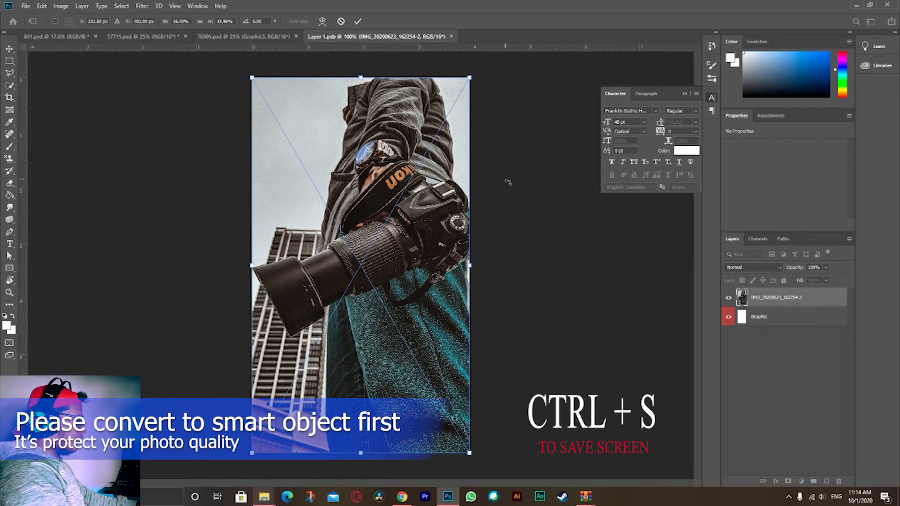
key("ctrl+s")
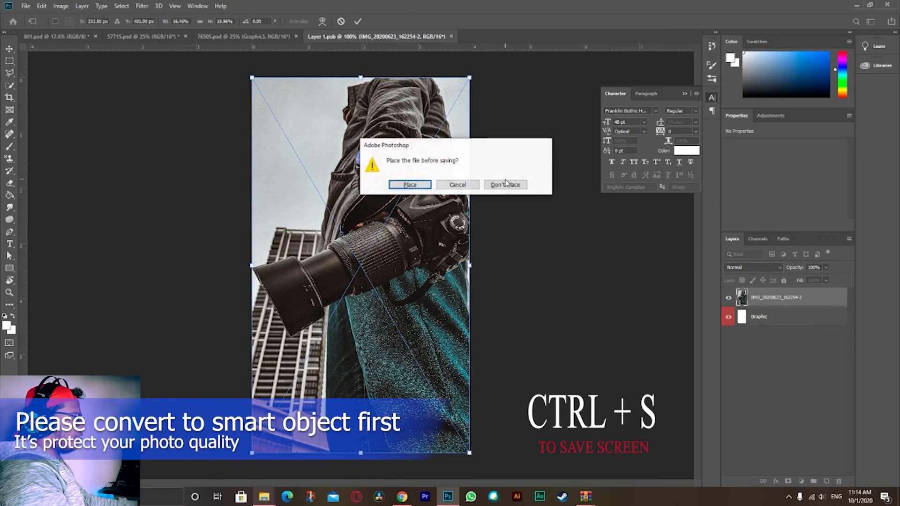
left_click(408, 186)
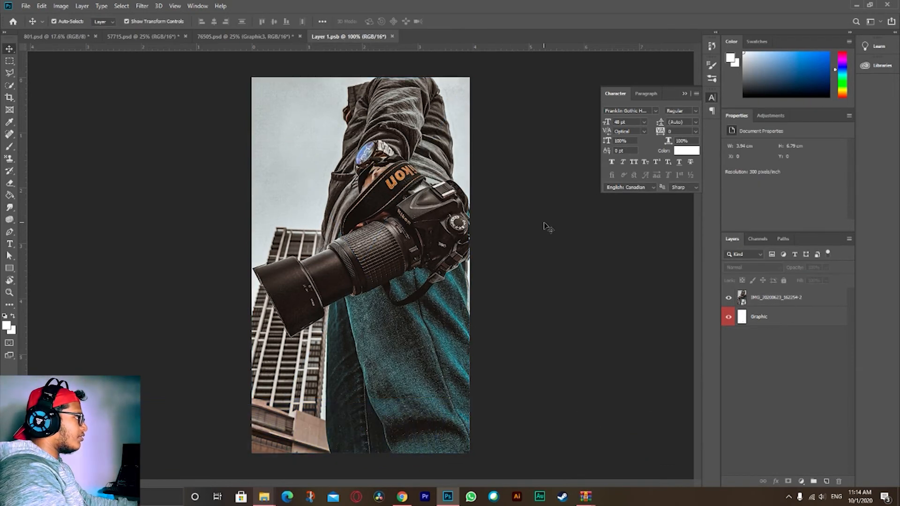
Step: Inspect the phone screen in 76505.psd up close and return to the full mockup
left_click(235, 37)
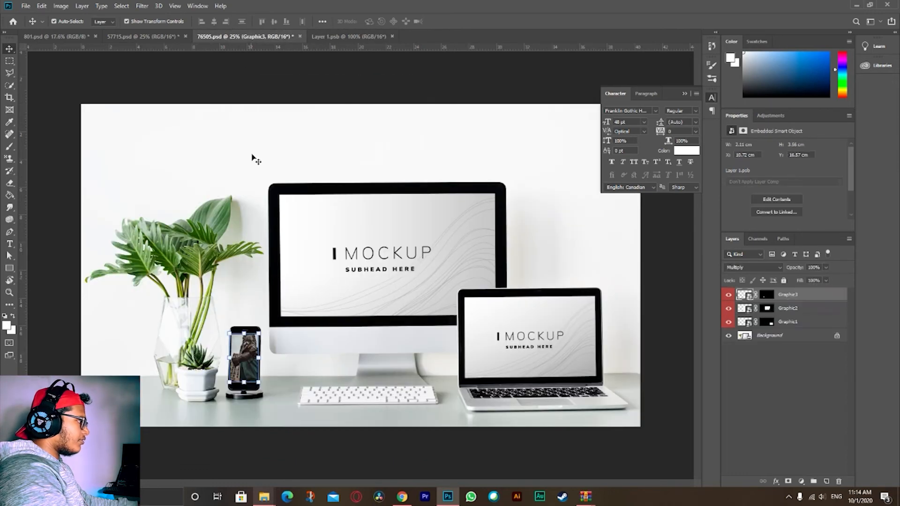
scroll(208, 393, "up", 1)
left_click(196, 424)
scroll(192, 431, "up", 10)
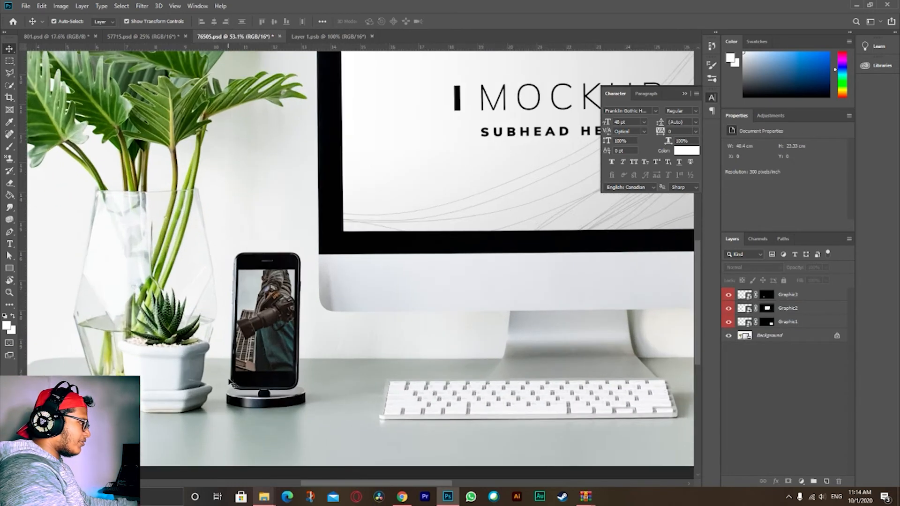
scroll(309, 318, "up", 4)
key("ctrl+0")
Step: Open the monitor's Graphic2 smart object contents, place the After blueed photo, and shift it up to about Y -0.91 cm
left_click(358, 258)
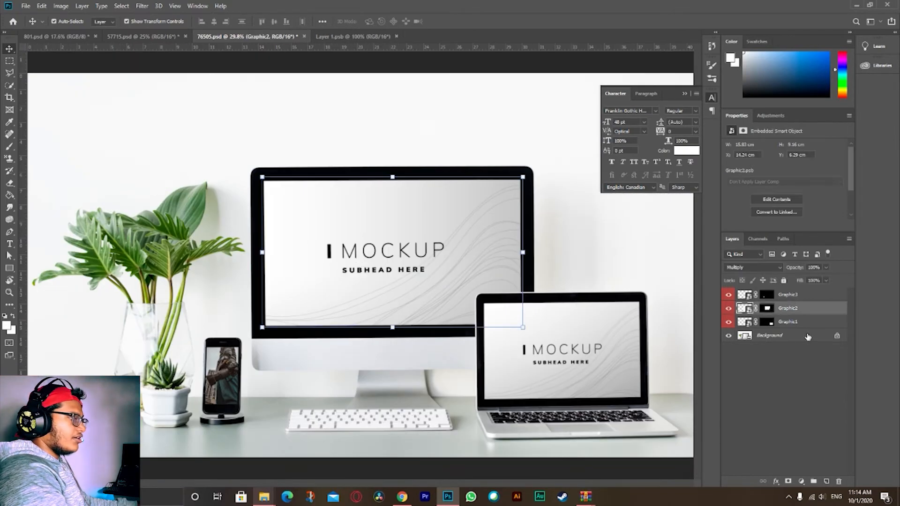
double_click(747, 312)
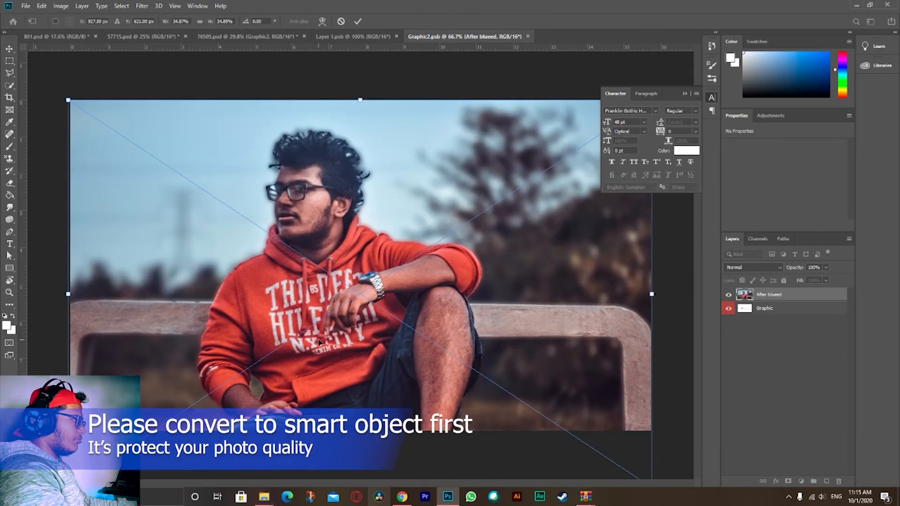
left_click_drag(320, 344, 323, 311)
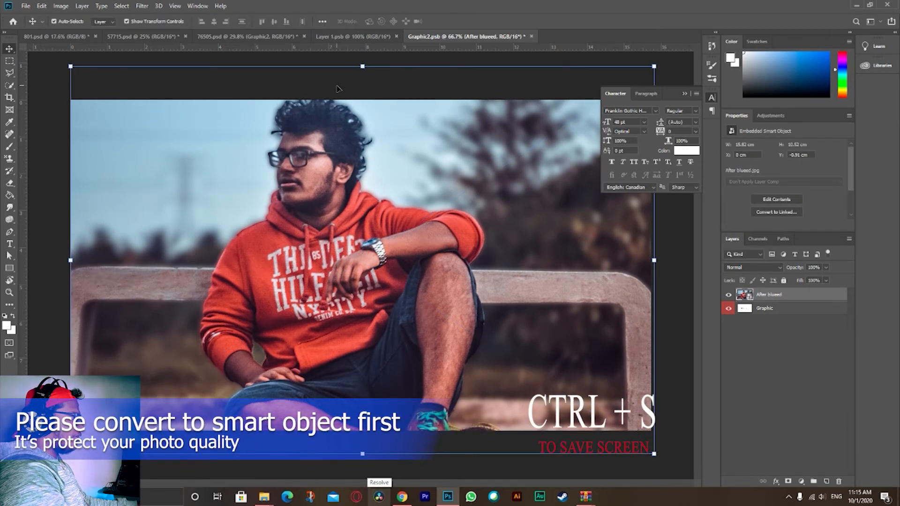
Step: Save Graphic2.psb with its whole canvas selected, and close it to return to 76505.psd
key("ctrl+s")
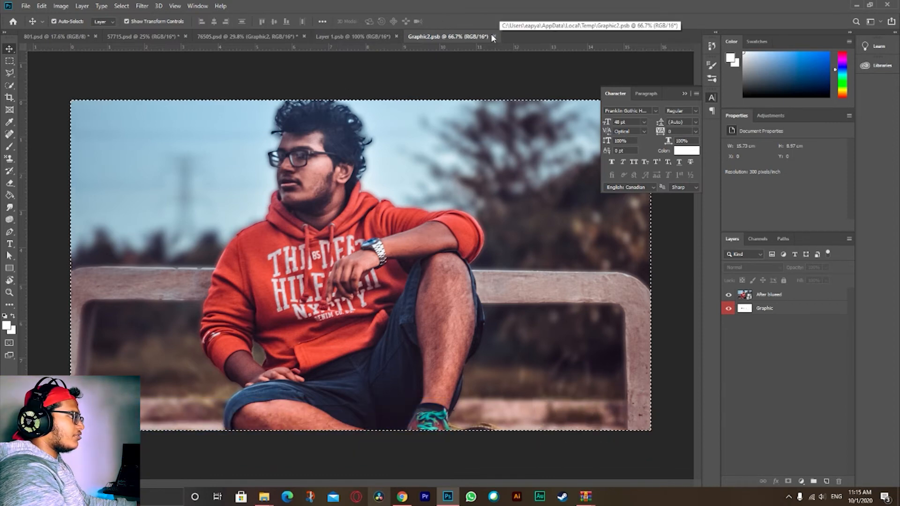
left_click(494, 36)
left_click(343, 129)
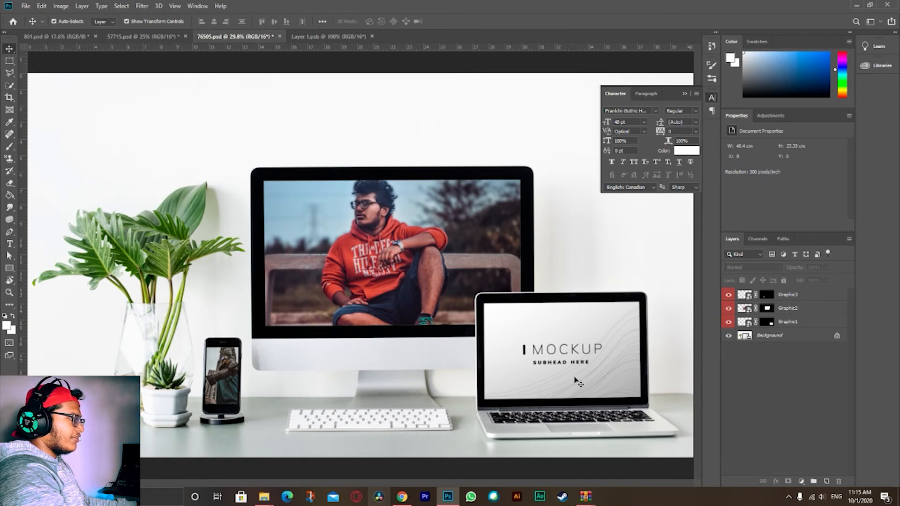
Step: Review Layer 1.psb and 76505.psd, switch to Chrome, and look through the coffee logo image results
left_click(305, 37)
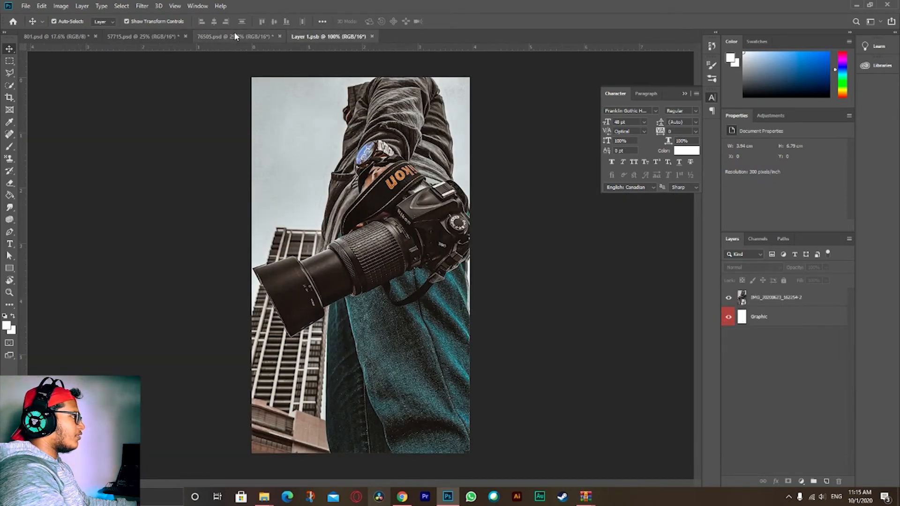
left_click(234, 36)
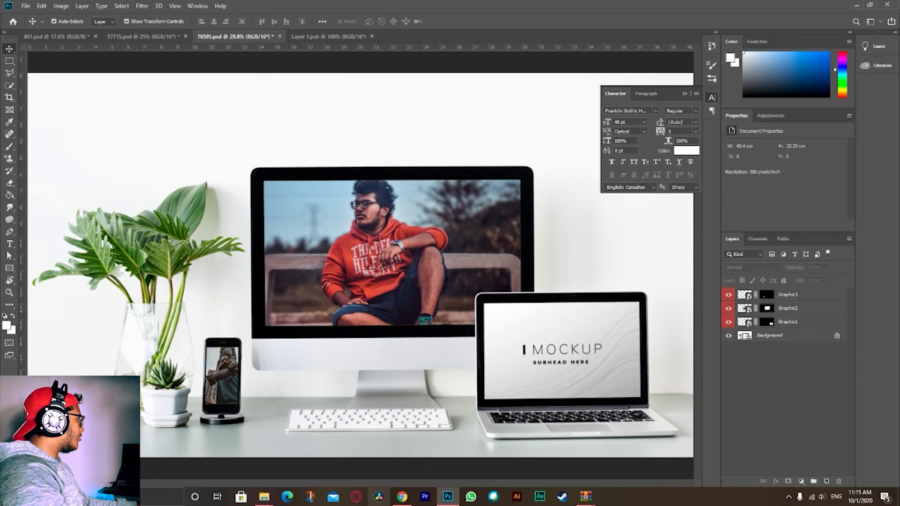
key("alt+Tab")
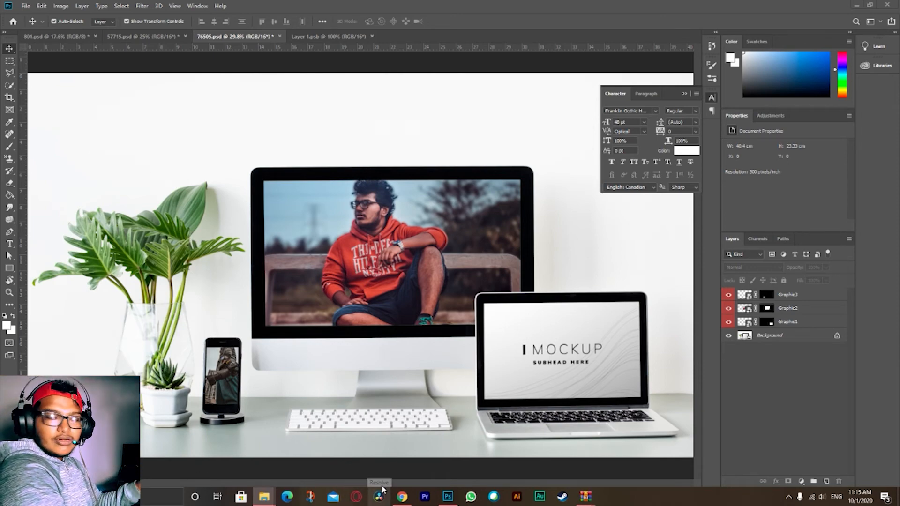
left_click(402, 496)
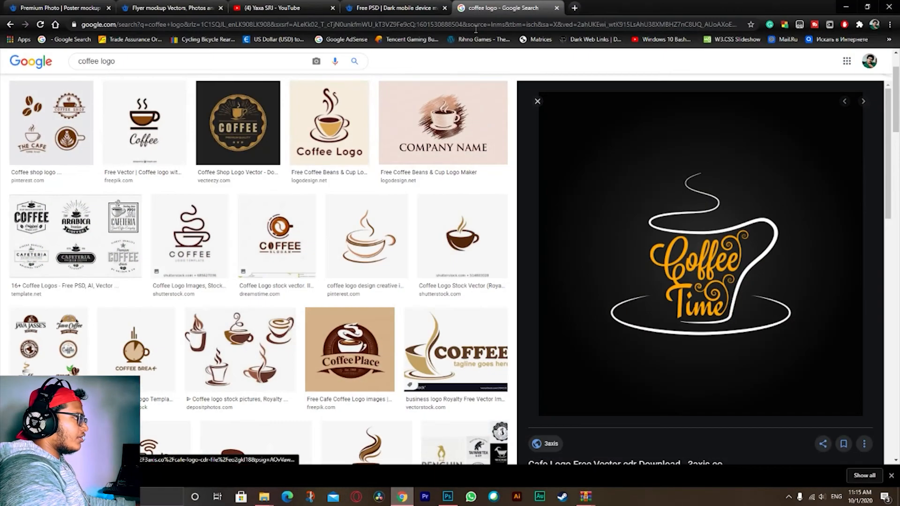
scroll(370, 272, "down", 5)
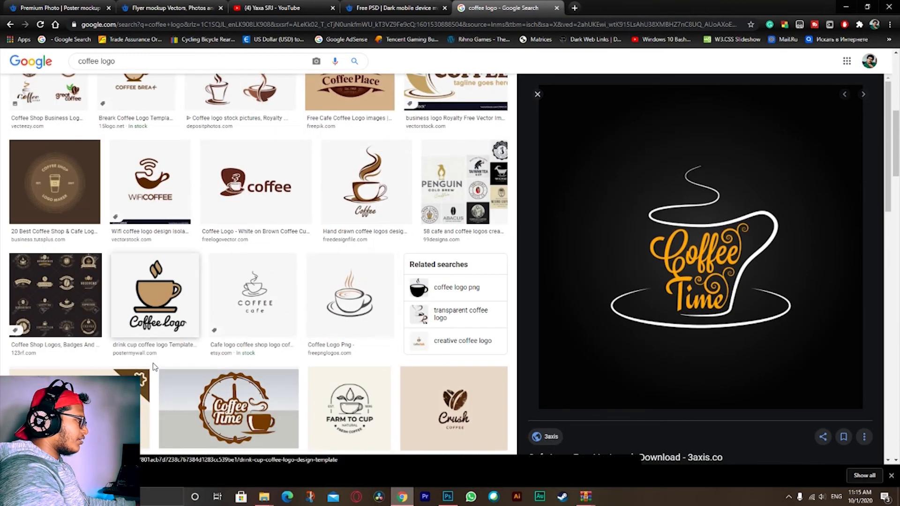
scroll(121, 148, "up", 8)
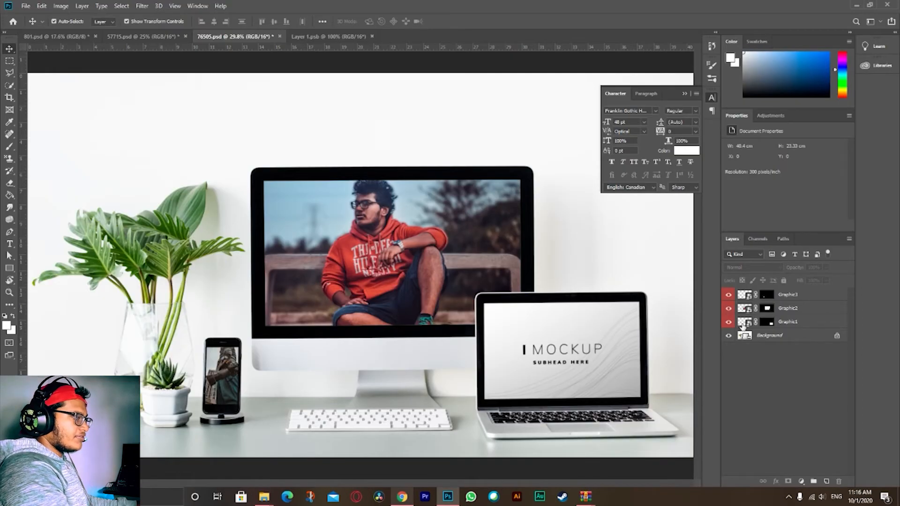
Step: Open the laptop's Graphic1 smart object contents and stretch the placed abstract-colorful 5k wallpaper to about 10.96% height to cover the canvas
double_click(744, 322)
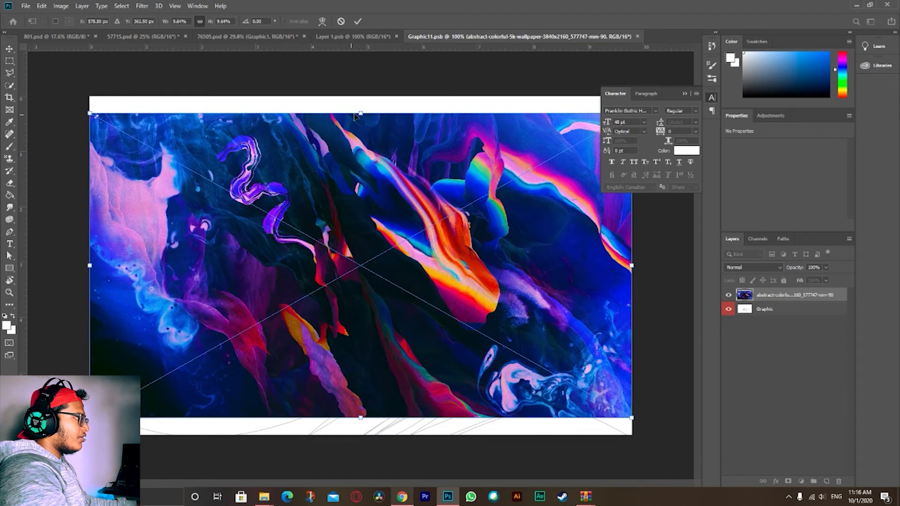
left_click_drag(360, 114, 361, 97)
left_click_drag(359, 416, 361, 442)
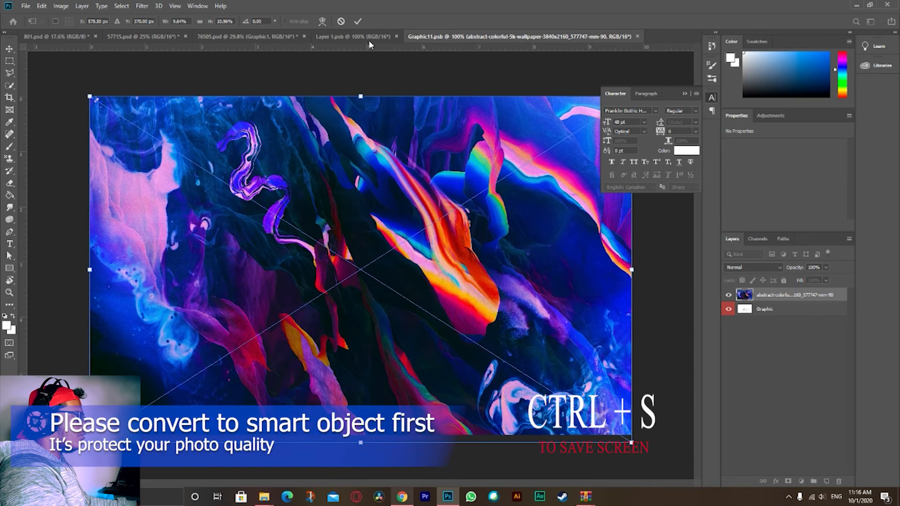
Step: Commit the wallpaper placement, select the whole canvas, save Graphic11.psb, and review the 57715.psd and 76505.psd mockups
left_click(357, 21)
key("ctrl+a")
key("ctrl+s")
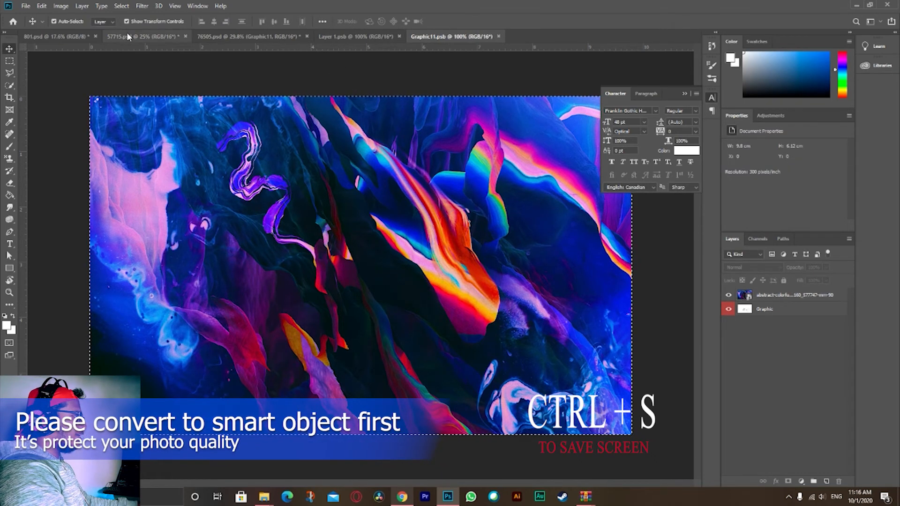
left_click(128, 36)
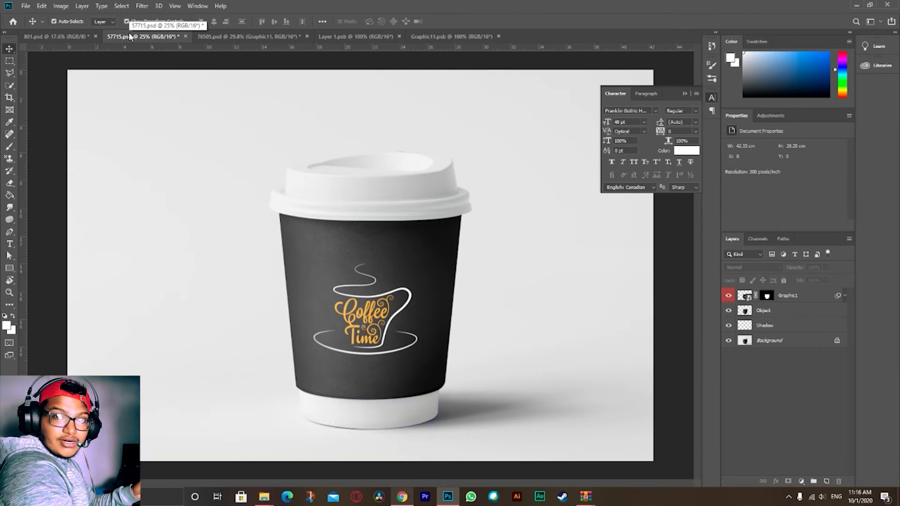
left_click(258, 35)
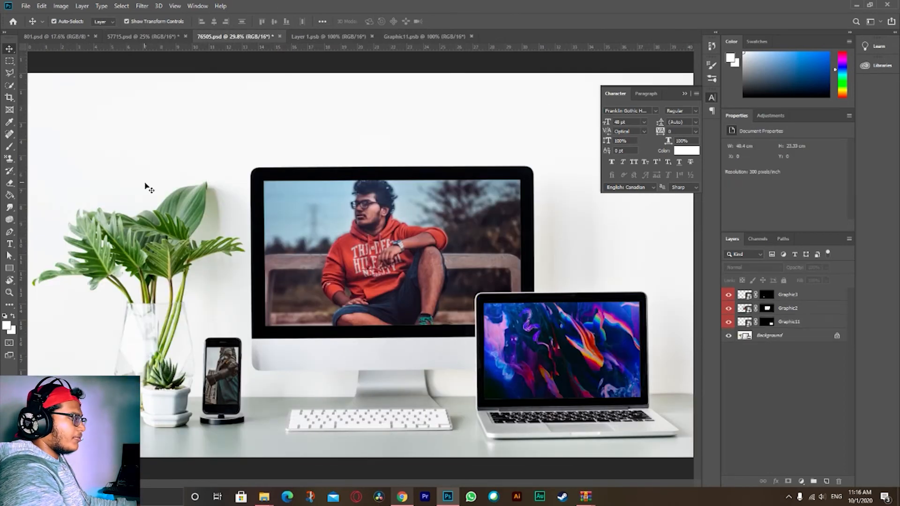
Step: Review the whole 76505.psd mockup and open the 3325809.psd hand-held phone mockup
scroll(273, 270, "down", 3)
scroll(333, 441, "up", 1)
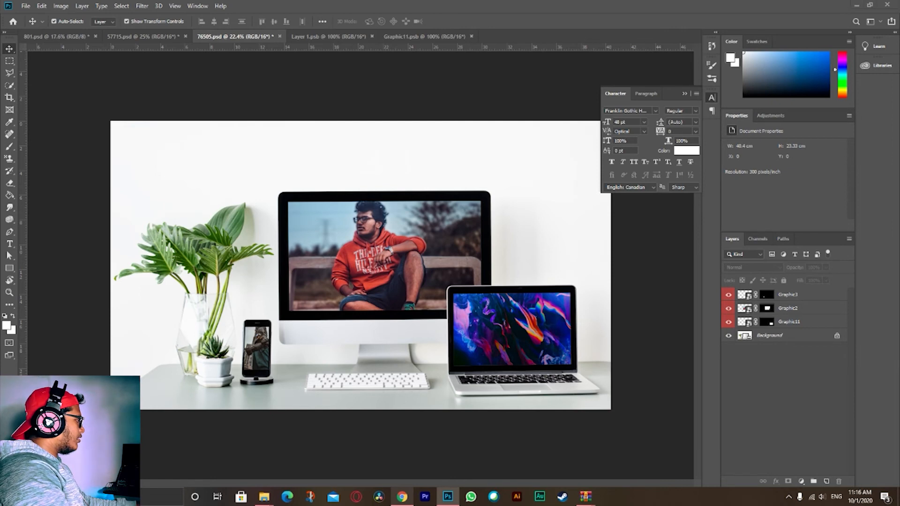
key("super+e")
key("alt+Tab")
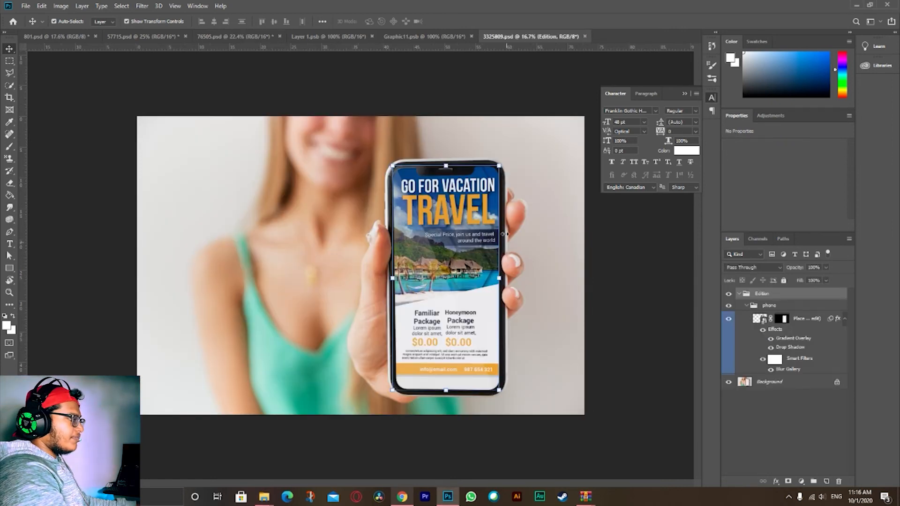
key("alt+Tab")
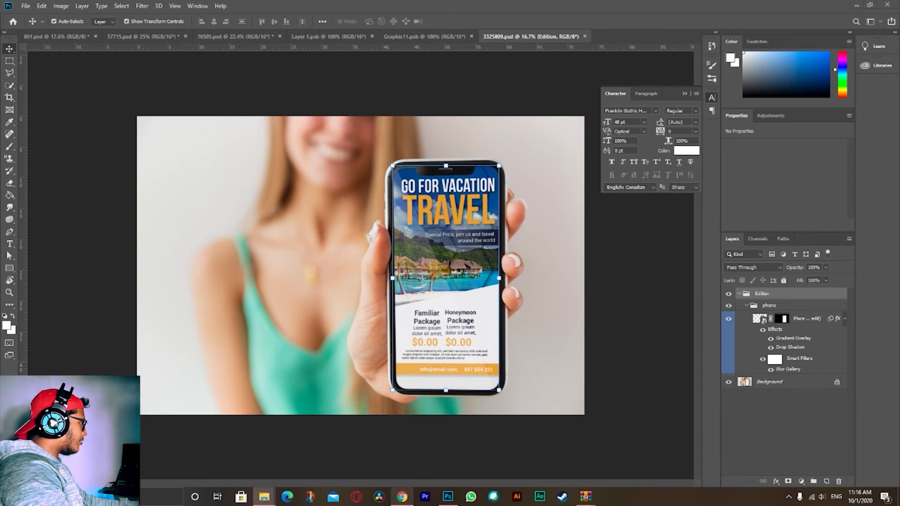
Step: Switch to Chrome, search Google Images for app design, and look through the results
left_click(401, 497)
left_click(577, 8)
left_click(360, 202)
type("app design")
key("Return")
left_click(127, 92)
scroll(528, 170, "down", 5)
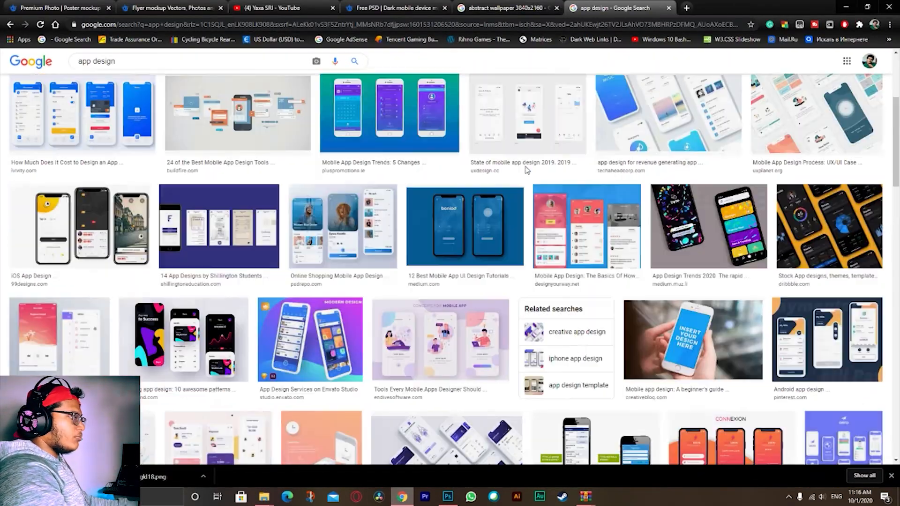
scroll(527, 171, "down", 20)
scroll(527, 170, "up", 20)
Step: Change the image search to app screen
left_click(134, 70)
key("BackSpace")
key("BackSpace")
key("BackSpace")
key("BackSpace")
key("BackSpace")
key("BackSpace")
type("screen")
key("Return")
Step: Find the Behance image Home Screen Design of App with the CLOUDS login screen, save it, and return to Photoshop
scroll(567, 258, "down", 20)
left_click(647, 181)
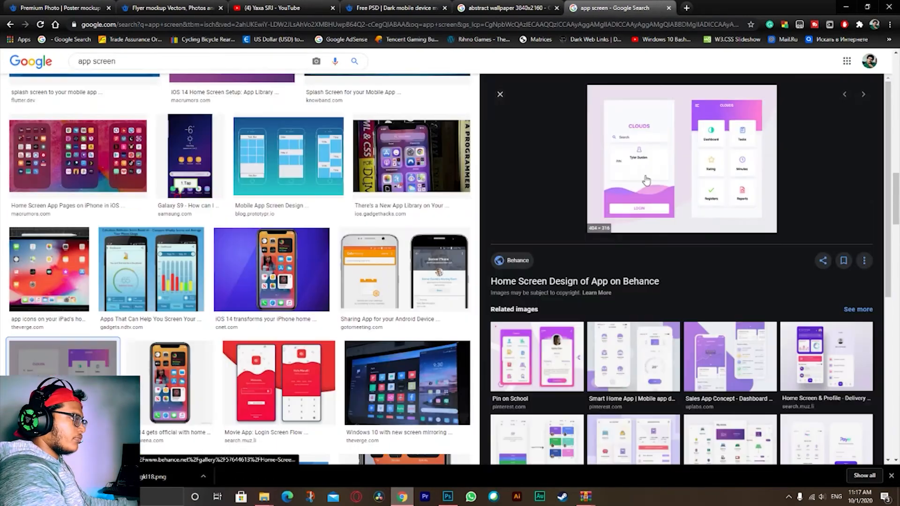
right_click(693, 131)
left_click(718, 241)
left_click(606, 341)
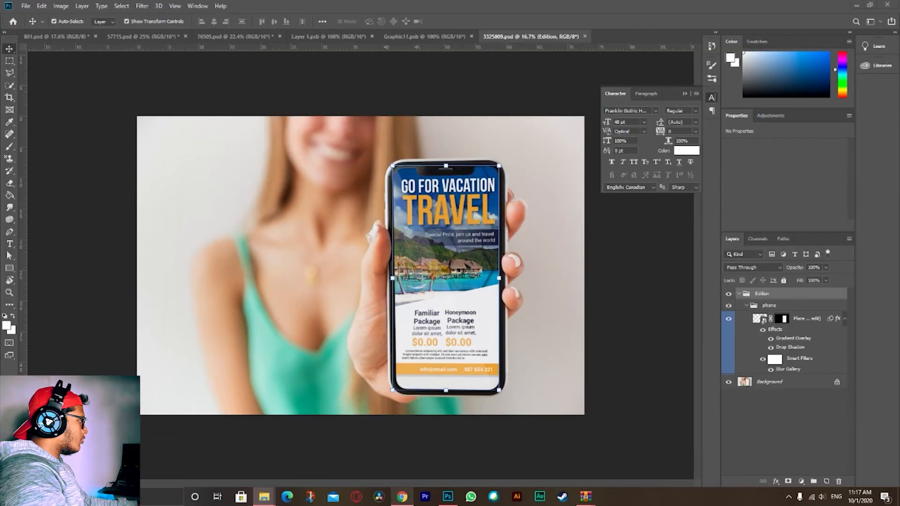
Step: Place the saved app image in the phone's Rectangle 1 smart object and enlarge it to about 52 × 47 cm so the CLOUDS login screen fills the canvas
double_click(759, 319)
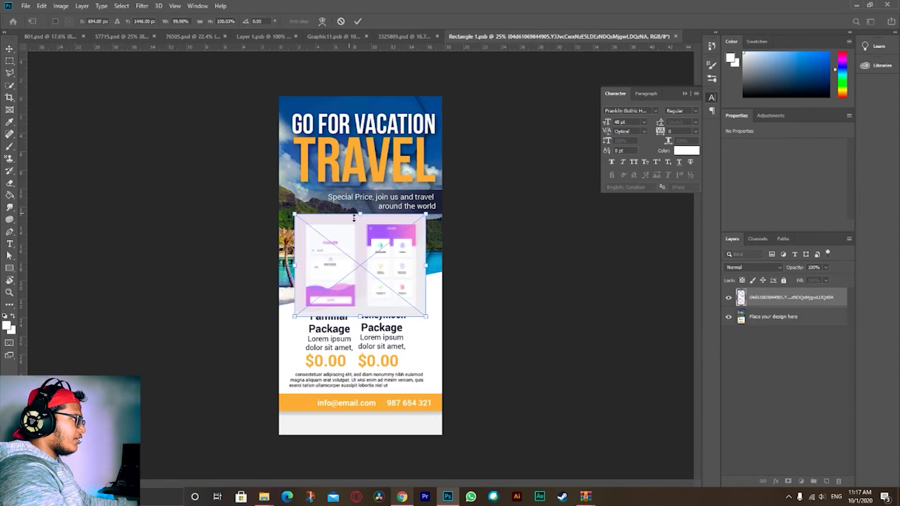
key("Return")
left_click_drag(354, 263, 354, 139)
left_click_drag(363, 192, 368, 428)
left_click_drag(366, 339, 462, 337)
left_click_drag(471, 427, 472, 468)
left_click_drag(398, 402, 410, 409)
left_click_drag(469, 96, 469, 45)
left_click(359, 22)
scroll(161, 173, "down", 5)
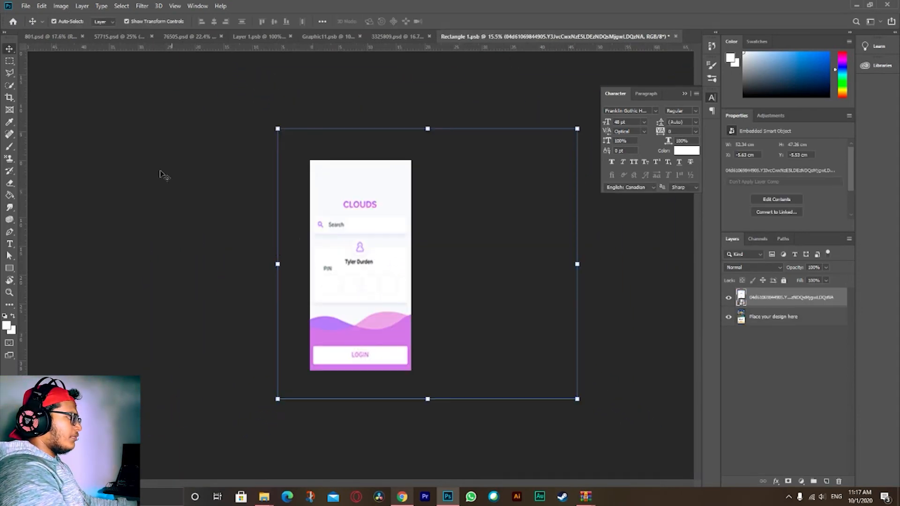
Step: Save Rectangle 1.psb and review the updated phone screen in 3325809.psd
left_click(161, 173)
key("ctrl+s")
left_click(406, 36)
left_click(488, 36)
left_click(333, 170)
scroll(291, 204, "down", 4)
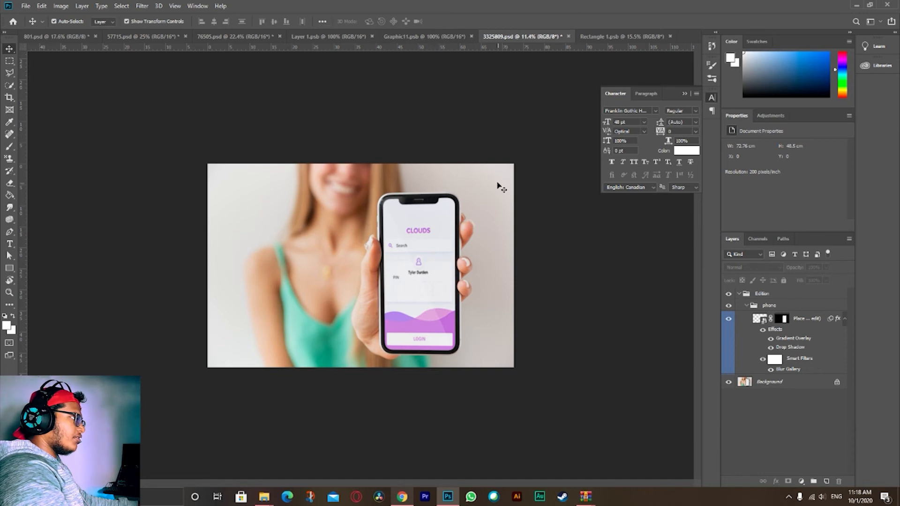
Step: Open the five-phone PN878U1.psd mockup, check what the design aplic group controls by hiding and showing it, and expand that group
scroll(443, 240, "down", 5)
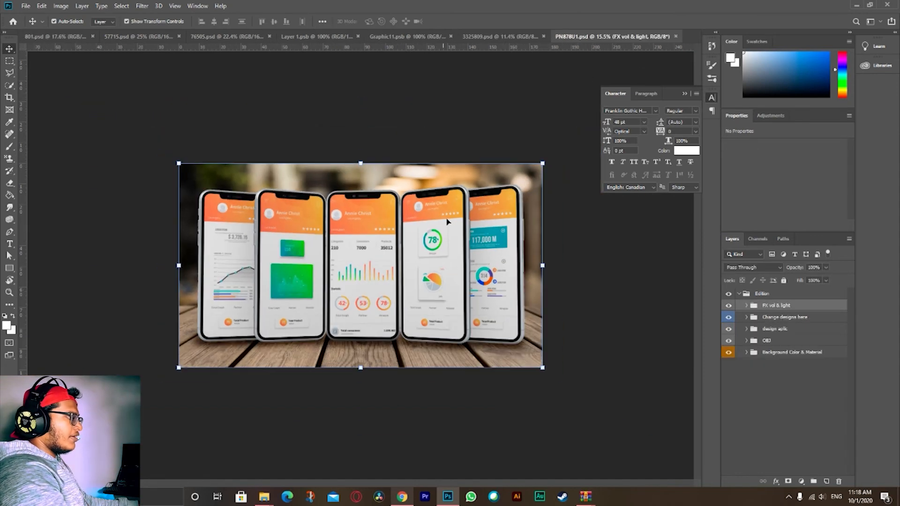
left_click(327, 287)
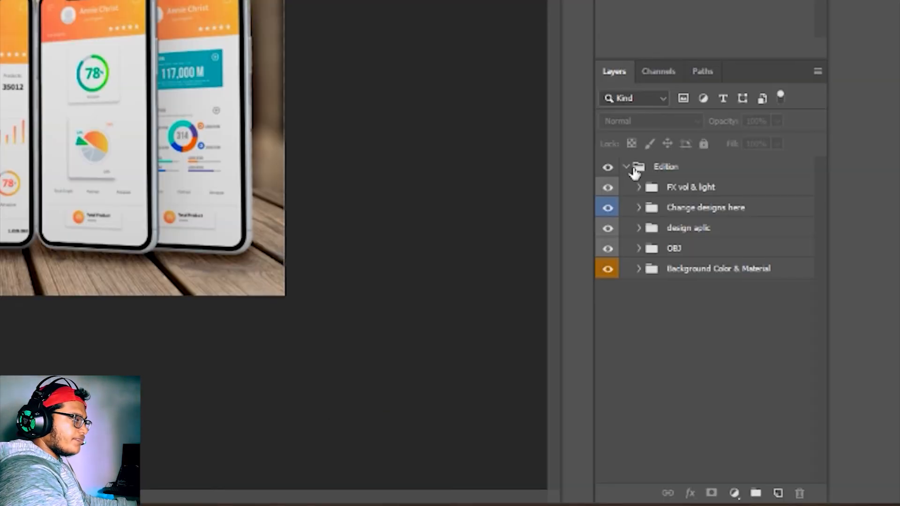
left_click(632, 169)
left_click(633, 168)
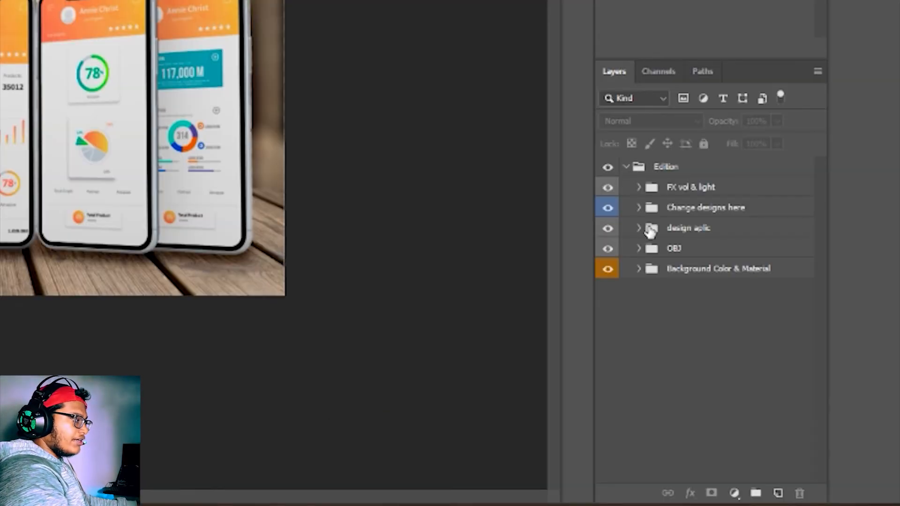
left_click(608, 248)
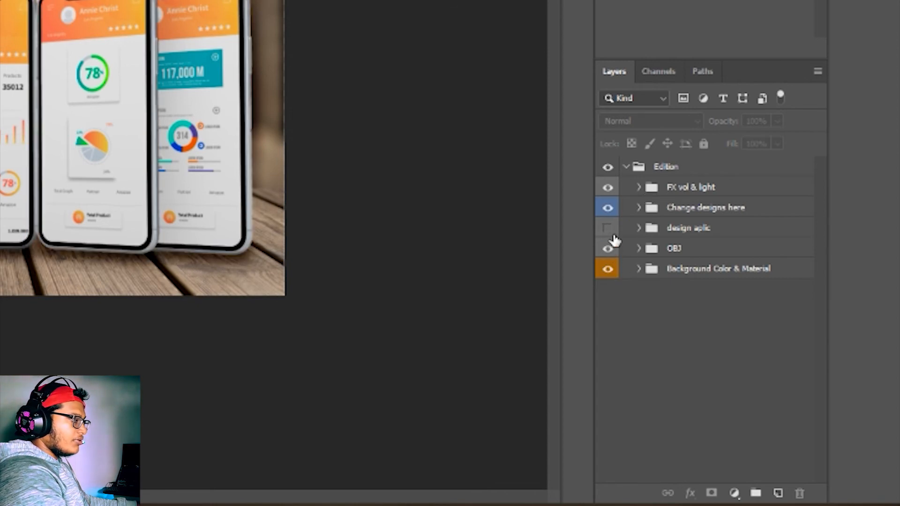
left_click(609, 232)
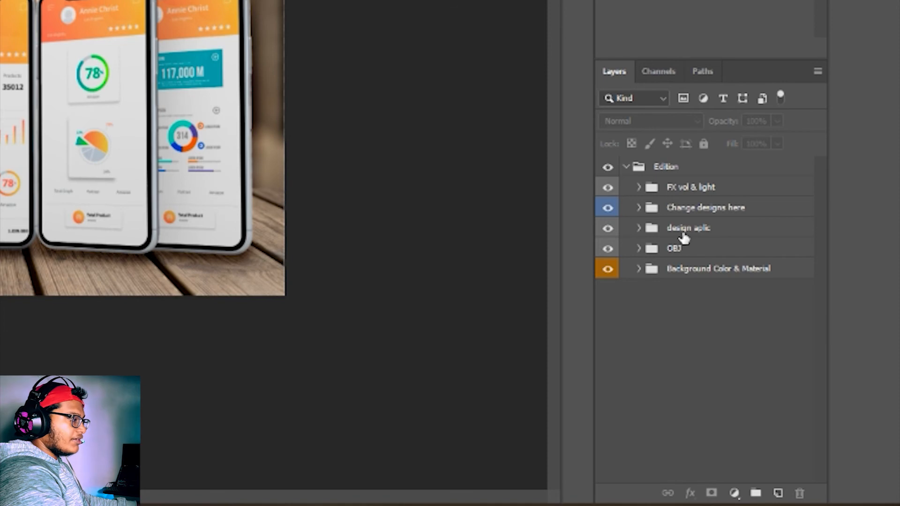
left_click(639, 228)
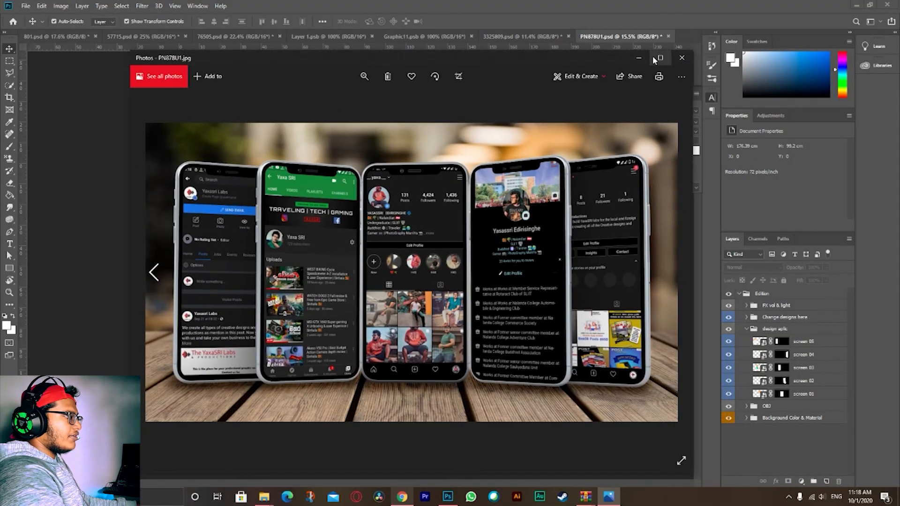
Step: View the finished PN878U1.jpg example enlarged in Photos, and arrange it side by side with the Photoshop window
left_click(657, 57)
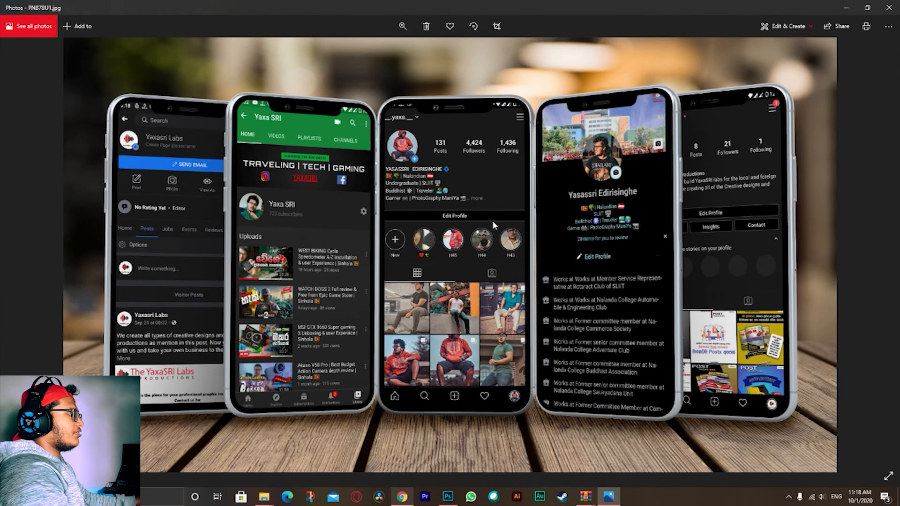
left_click_drag(483, 2, 407, 0)
left_click_drag(500, 4, 1, 206)
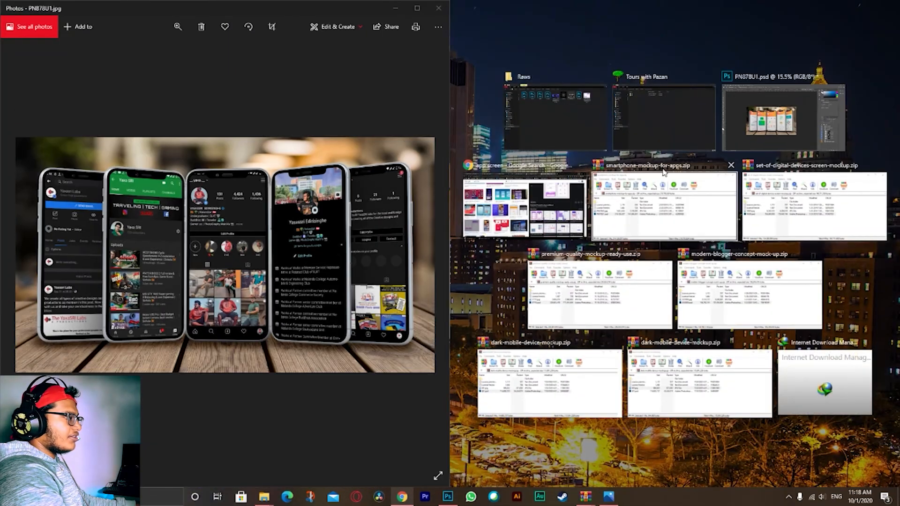
left_click(783, 117)
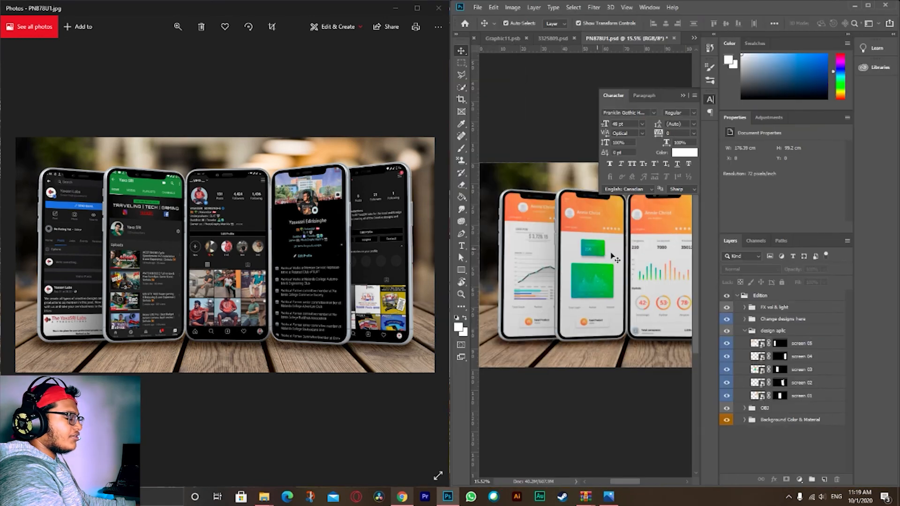